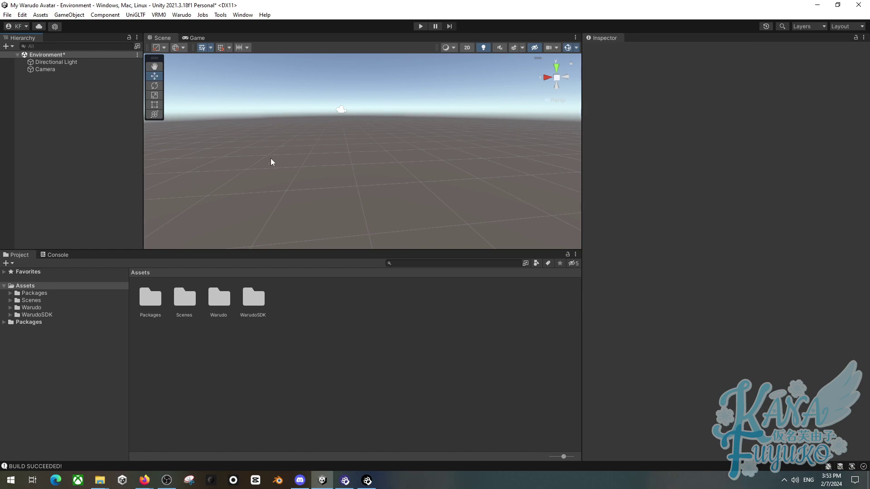
Create a new Warudo mod named 'My Particle' through Warudo > New Mod
mouse_move(283, 161)
right_mouse_down()
mouse_move(231, 205)
mouse_move(233, 136)
mouse_move(348, 101)
mouse_move(317, 213)
mouse_move(358, 163)
mouse_move(331, 199)
mouse_move(363, 192)
mouse_move(290, 212)
mouse_move(285, 163)
mouse_move(301, 149)
mouse_move(291, 154)
right_mouse_up()
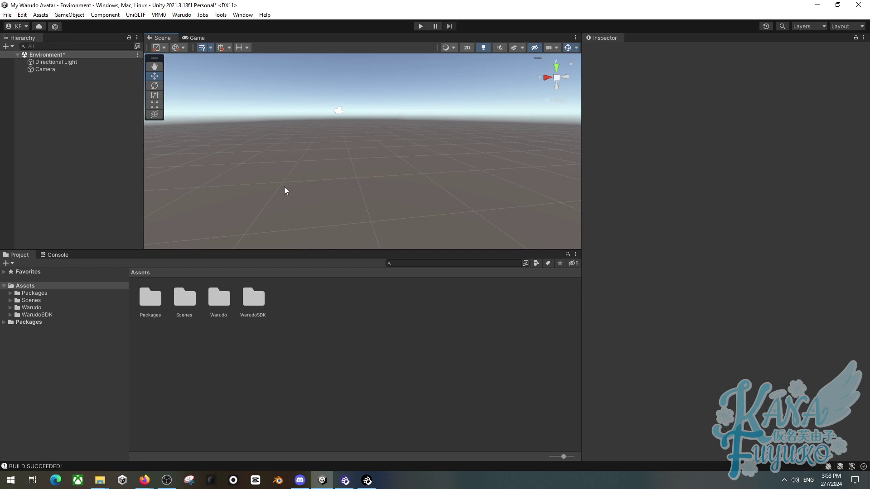
left_click(182, 16)
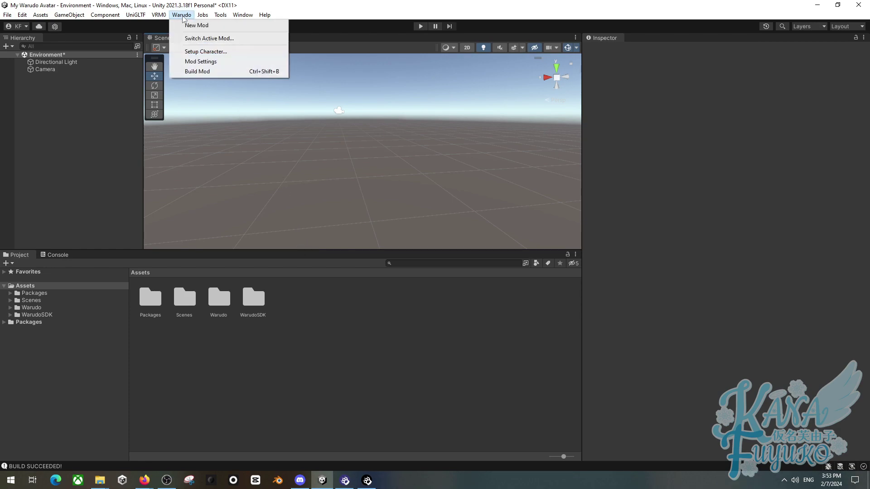
left_click(198, 25)
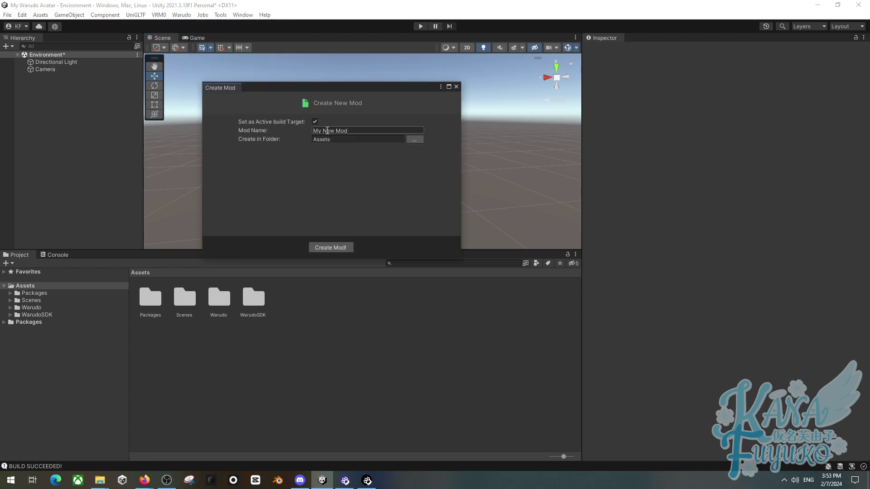
left_click(327, 130)
type("My Particle")
left_click(329, 248)
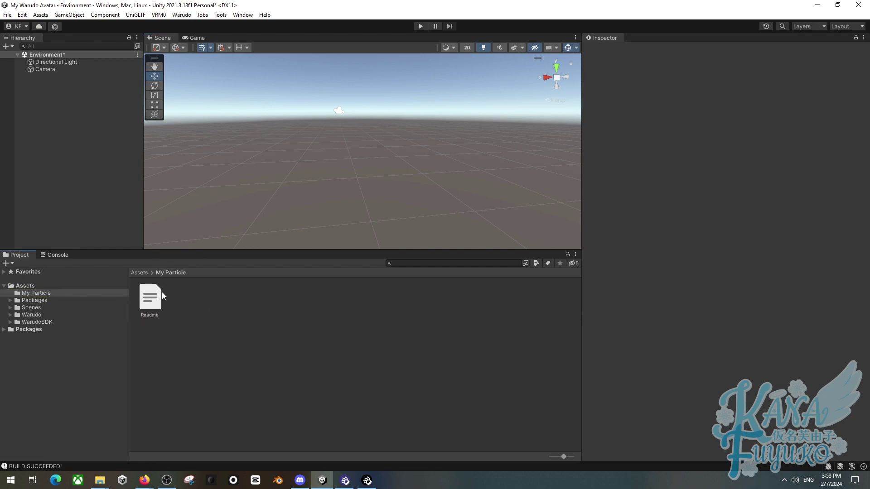
Add an empty GameObject to the Hierarchy and name it 'Particle'
right_click(43, 107)
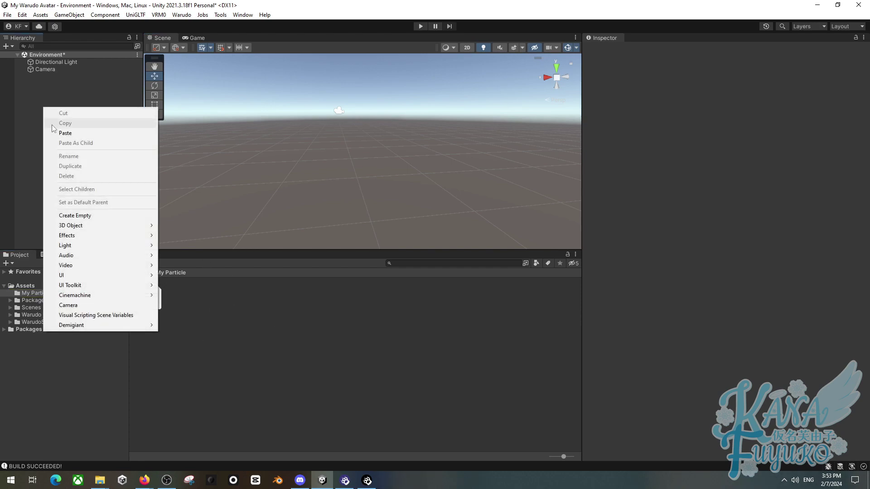
left_click(78, 215)
type("Particle")
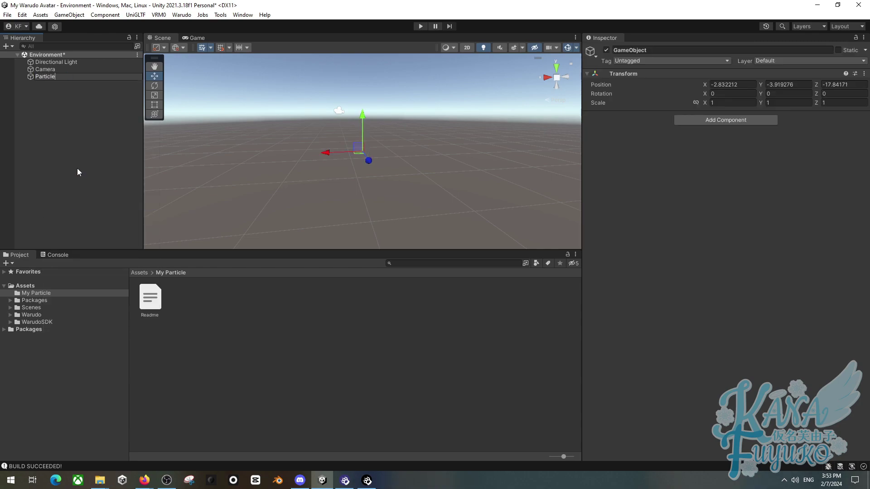
key("Return")
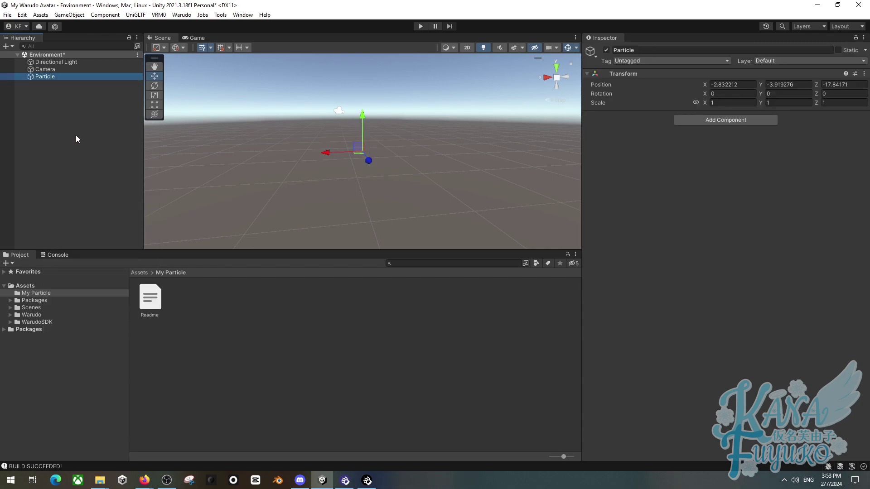
Set the Particle object's position to 0, 0, 0
left_click(727, 84)
type("0")
key("Tab")
type("0")
key("Tab")
type("0")
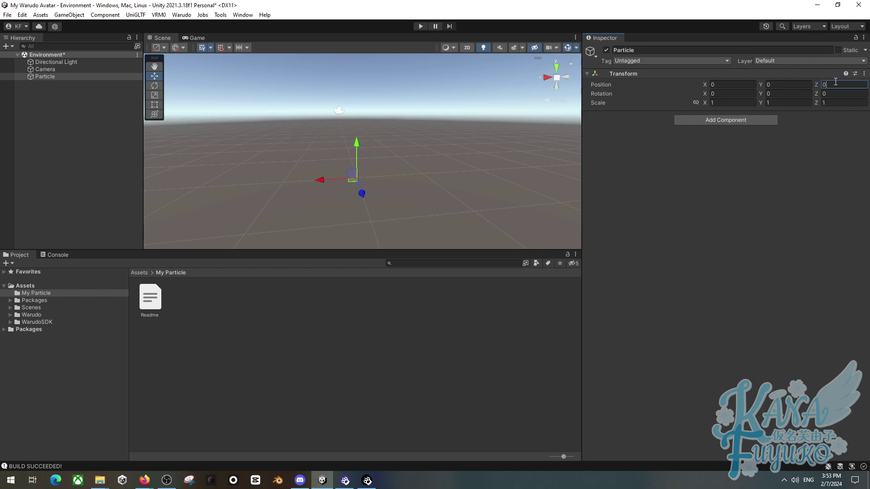
left_click_drag(248, 173, 285, 186, "alt")
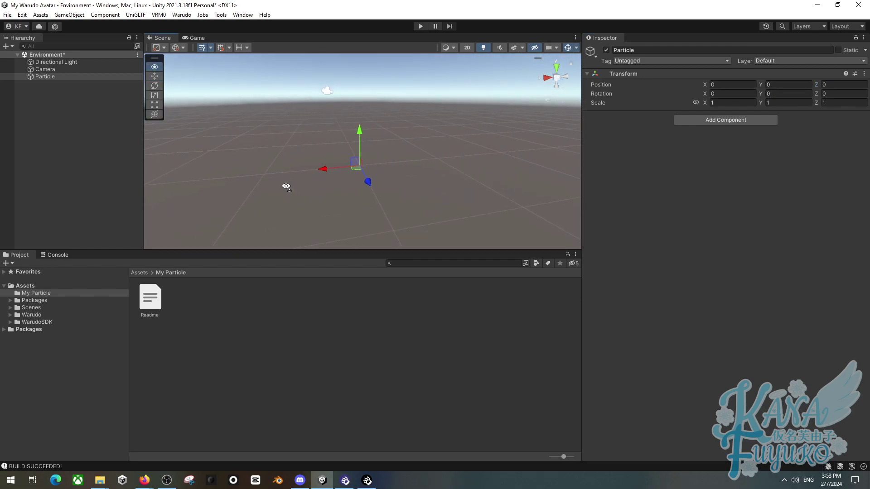
Add an Effects > Particle System and make it a child of Particle
right_click(53, 117)
mouse_move(97, 243)
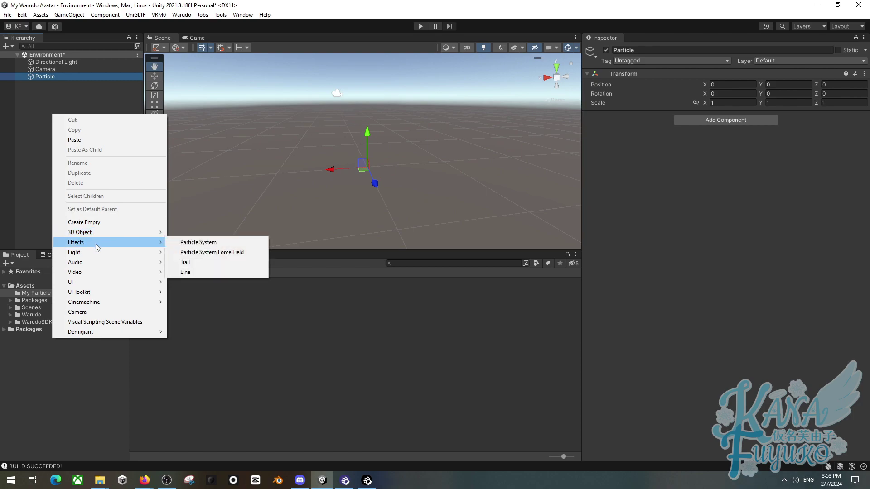
left_click(199, 243)
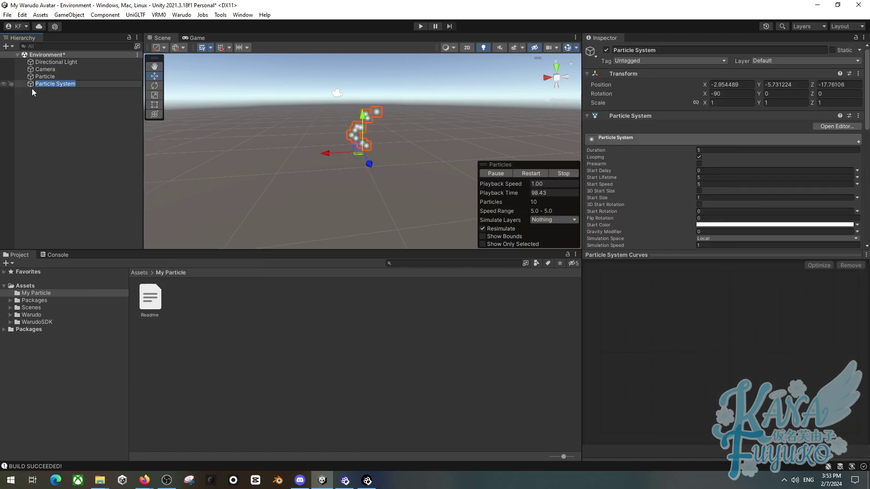
left_click(48, 106)
left_click_drag(51, 85, 50, 76)
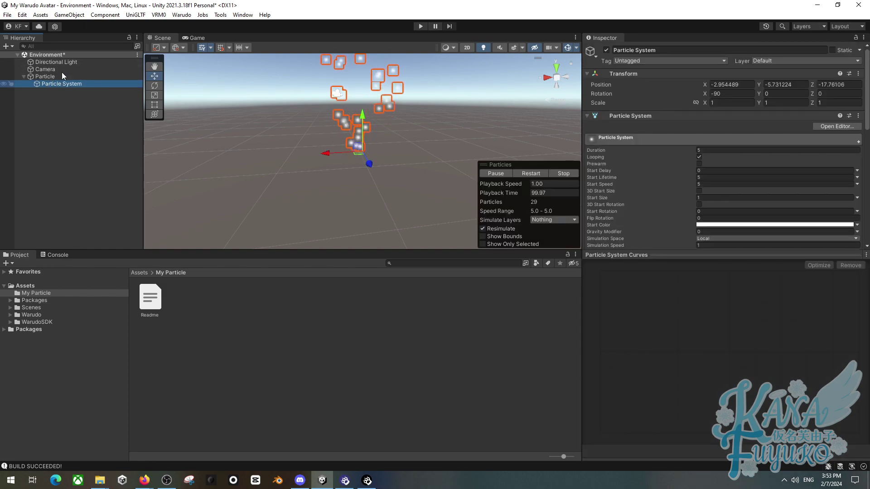
Zero the Particle System's X, Y and Z position
left_click(731, 84)
type("0")
key("Tab")
type("0")
key("Tab")
type("0")
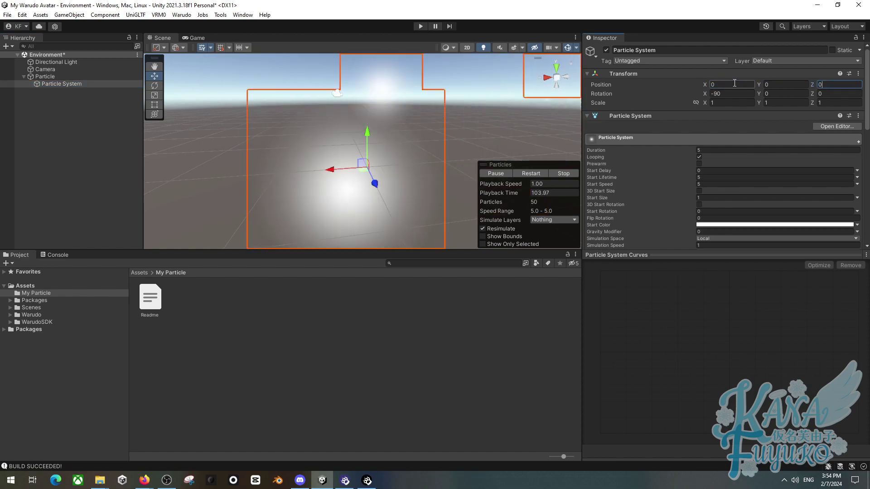
left_click_drag(475, 210, 421, 195, "alt")
Set the particles' Start Color to blue and narrow the Shape cone angle to about 8.7
scroll(729, 204, "down", 3)
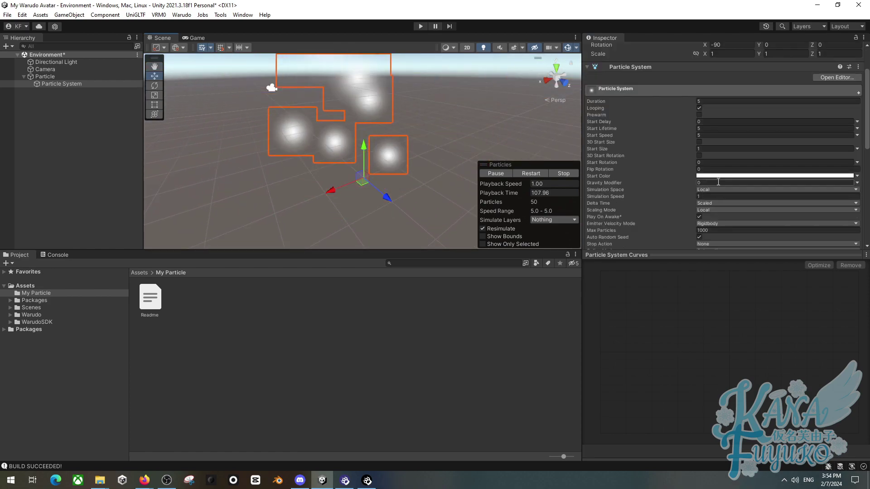
left_click(735, 177)
left_click(790, 230)
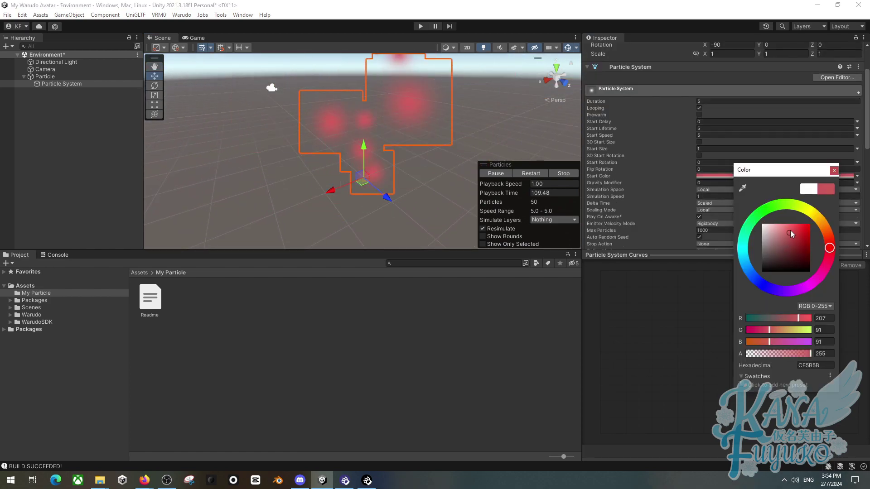
left_click(748, 270)
scroll(642, 164, "down", 6)
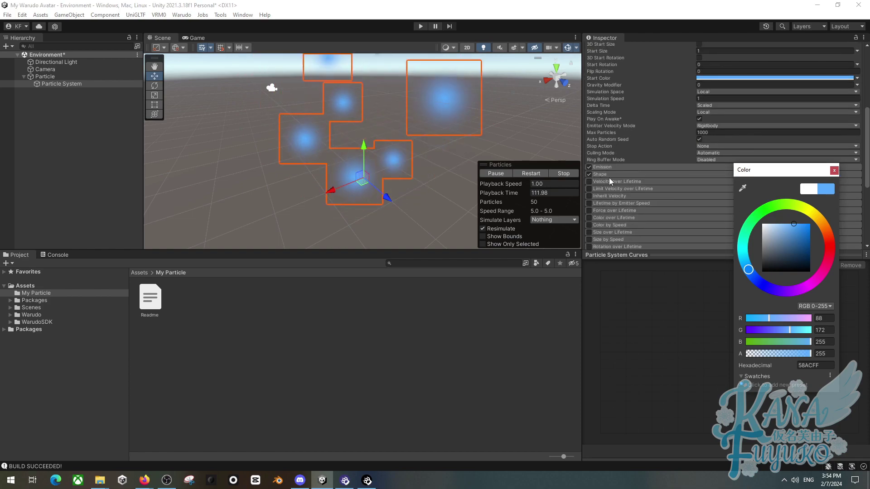
left_click(621, 175)
left_click_drag(678, 189, 362, 151)
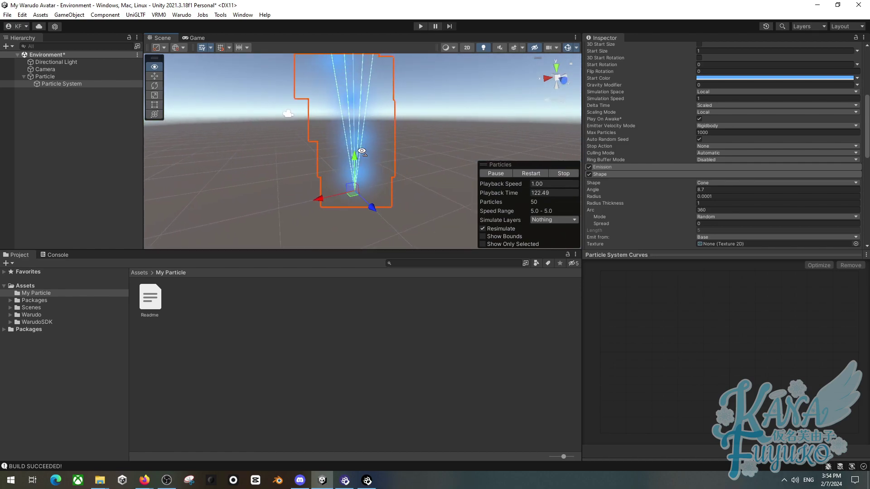
Drag the Particle object into the My Particle folder to make Particle.prefab
left_click(72, 121)
left_click(24, 77)
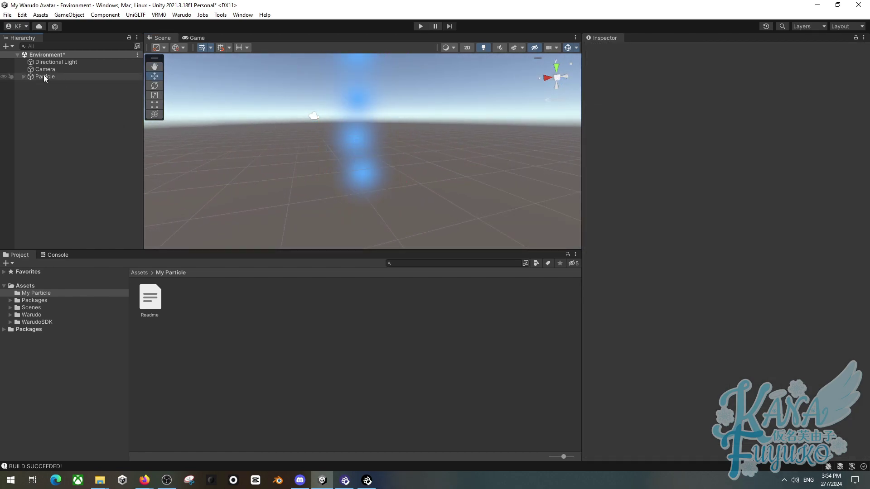
left_click(68, 77)
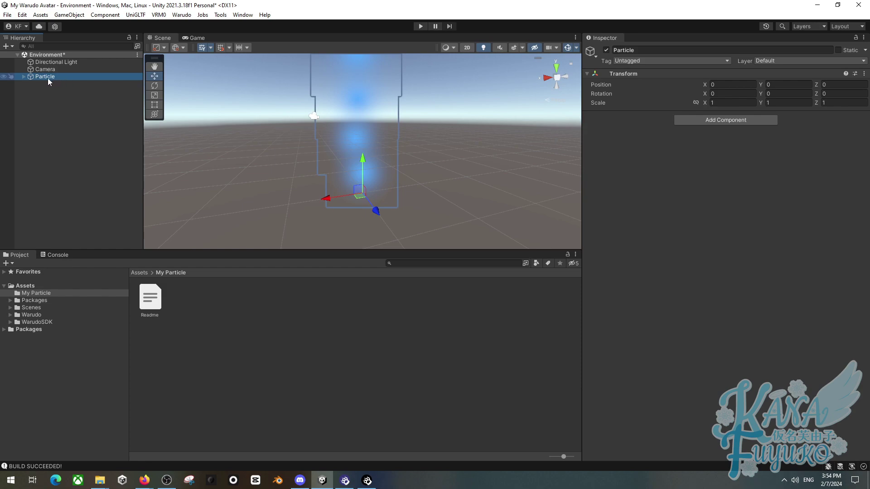
left_click_drag(47, 78, 238, 346)
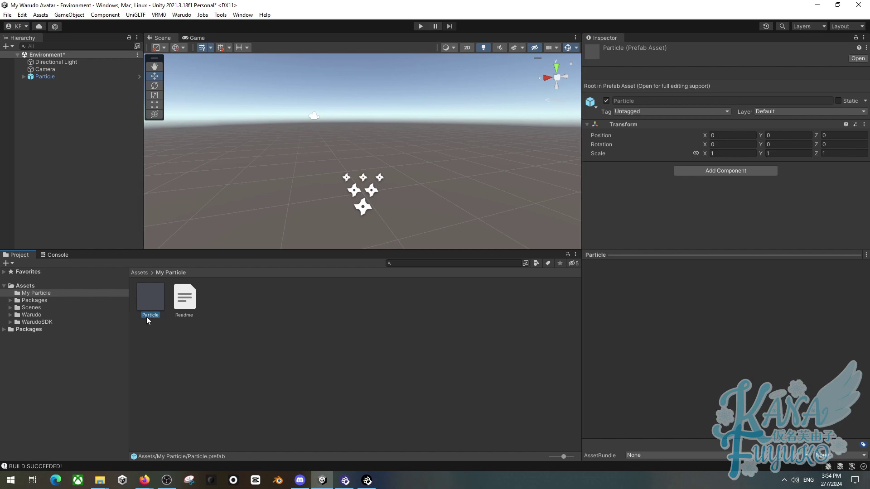
Check the linked Particle instance and inspect the new Particle prefab asset
left_click(47, 78)
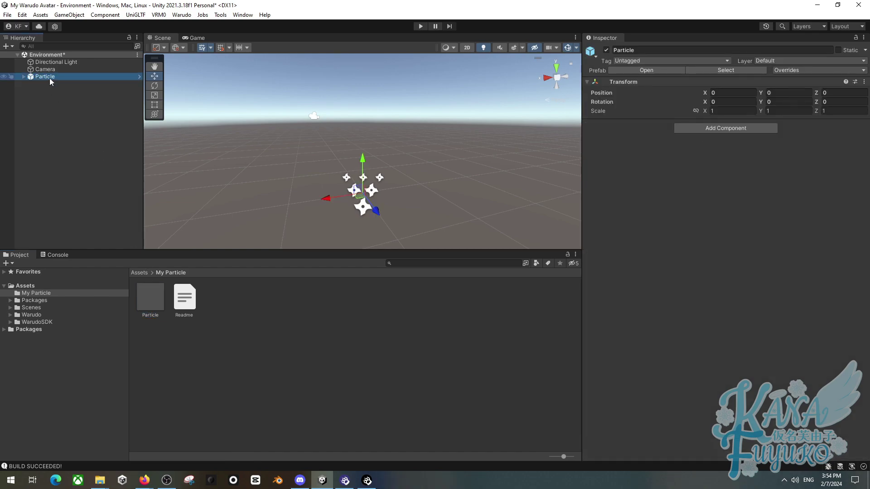
left_click(24, 77)
left_click(24, 77)
left_click(209, 327)
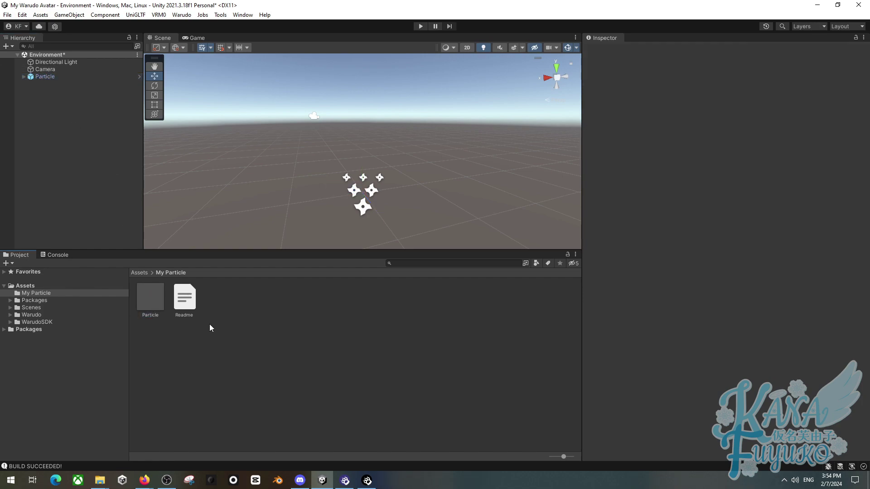
left_click(151, 296)
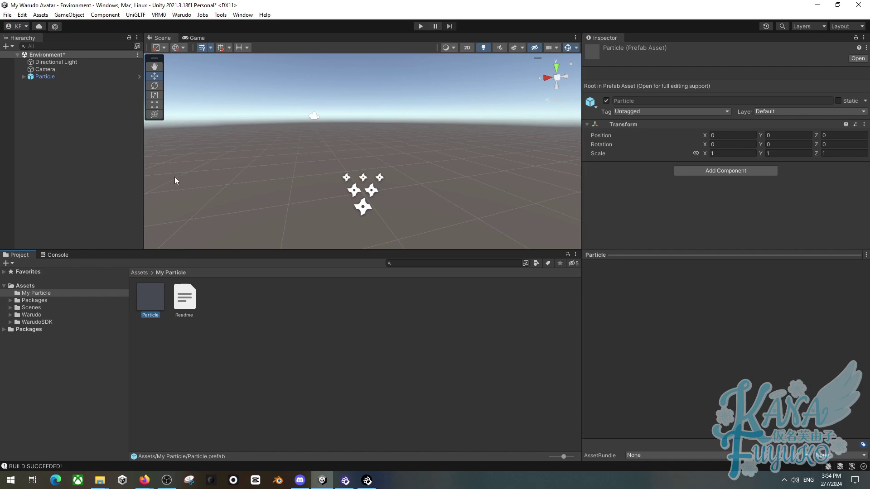
In Warudo > Mod Settings, enter your own name as the Mod Author
left_click(182, 15)
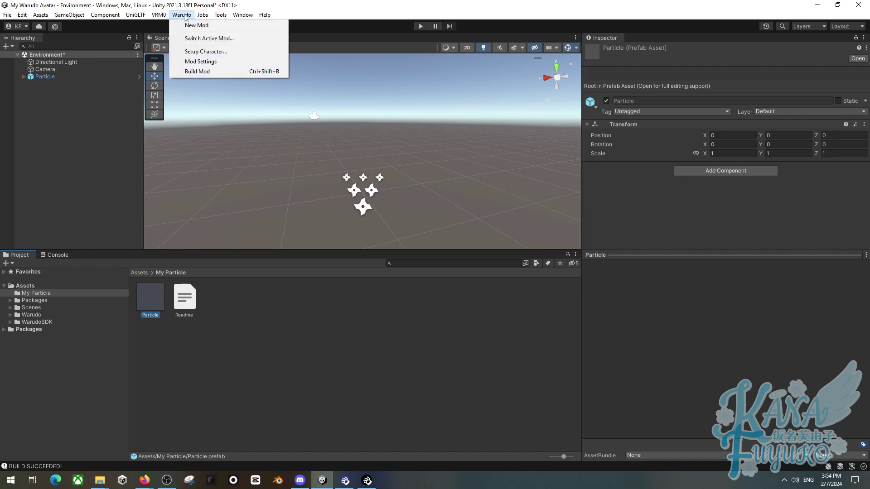
left_click(200, 62)
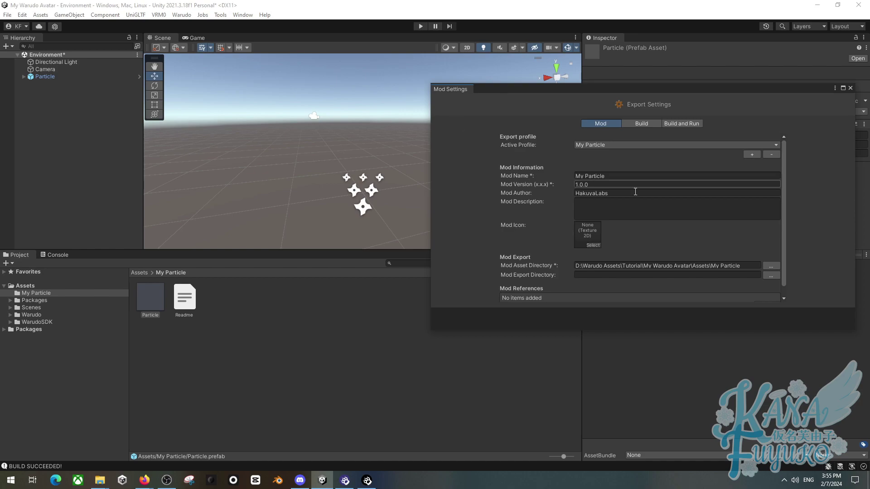
left_click(611, 191)
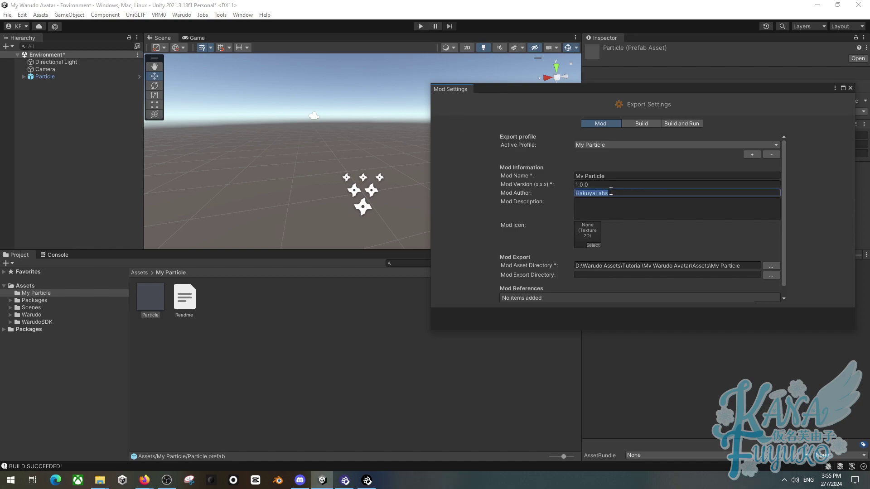
type("Kana Fuyuko")
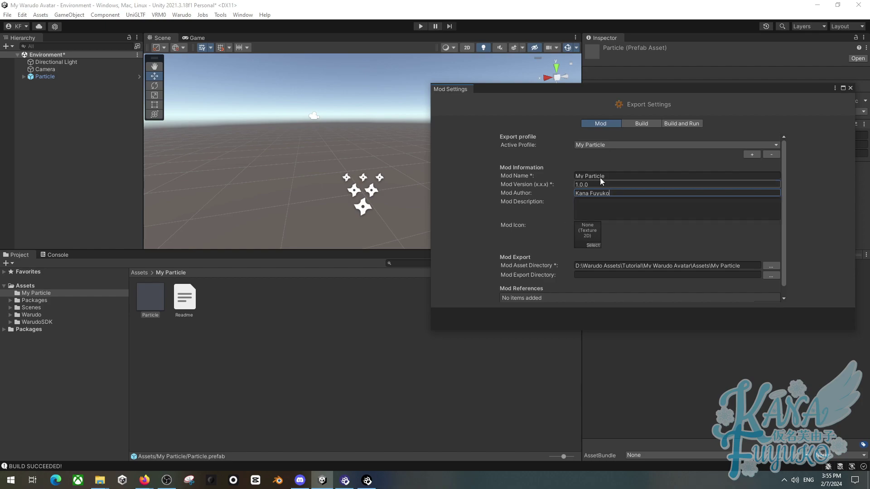
key("ctrl+a")
left_click(582, 210)
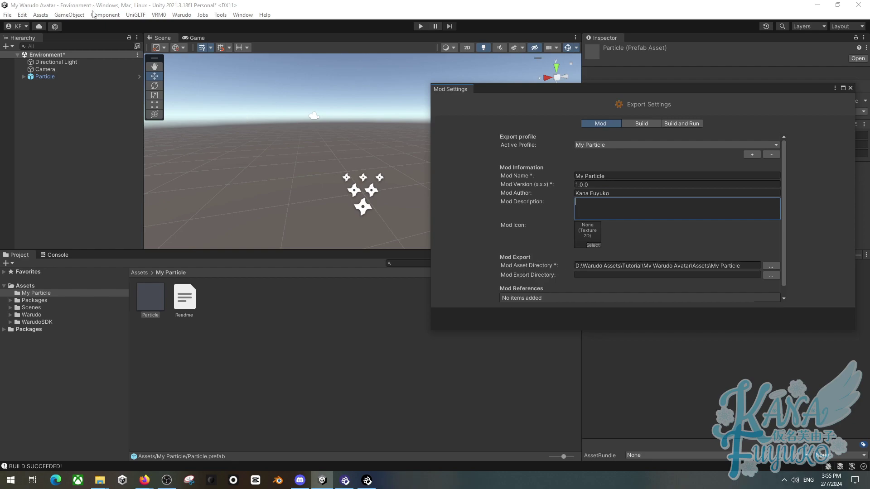
left_click(183, 15)
left_click(523, 290)
Set the Mod Export Directory to Warudo_Data\StreamingAssets\Particles
left_click(773, 275)
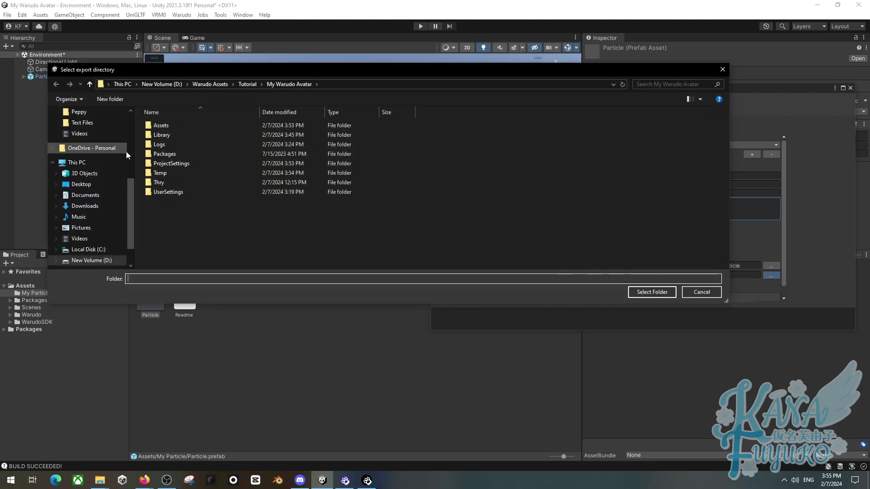
scroll(102, 147, "up", 2)
left_click(101, 144)
left_click_drag(729, 129, 669, 131)
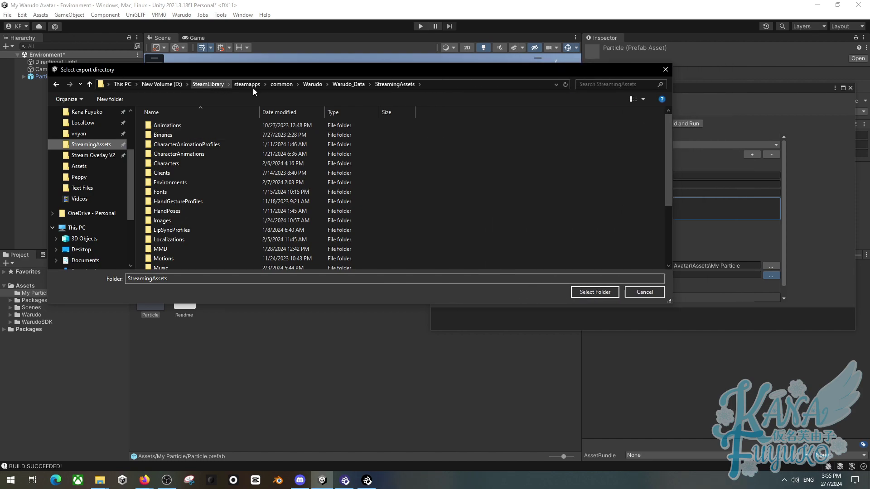
scroll(160, 218, "down", 3)
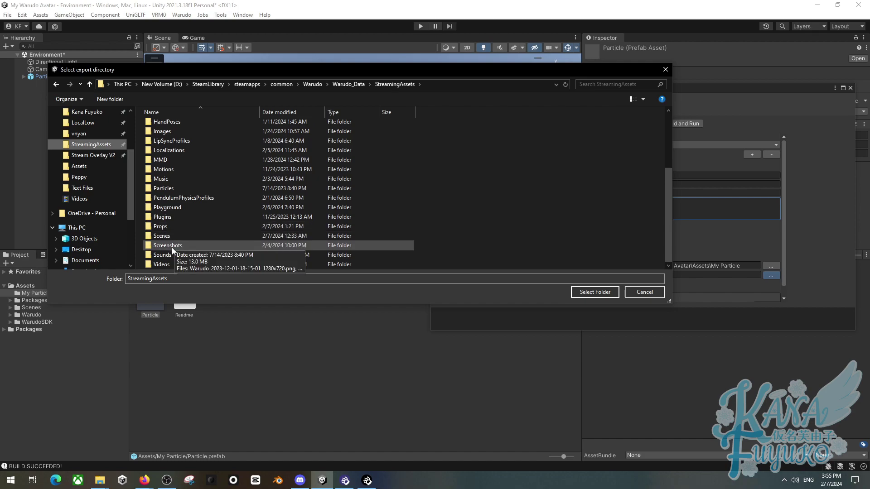
double_click(171, 189)
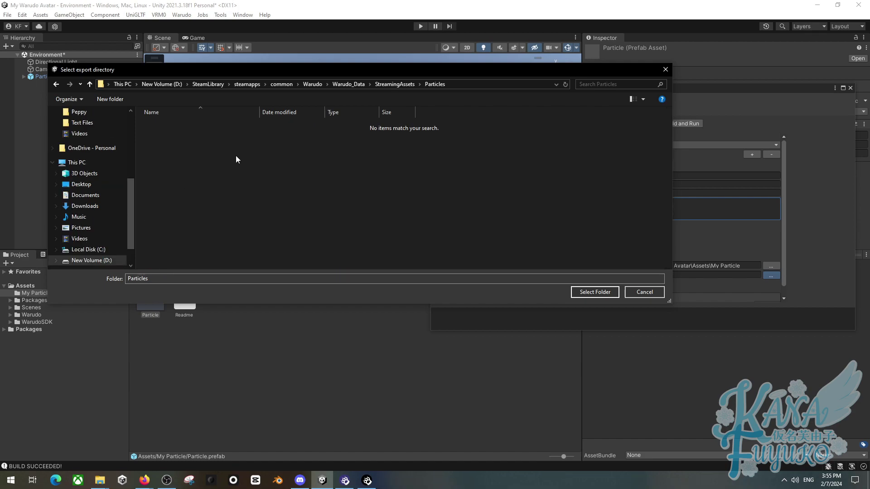
left_click_drag(346, 67, 338, 53)
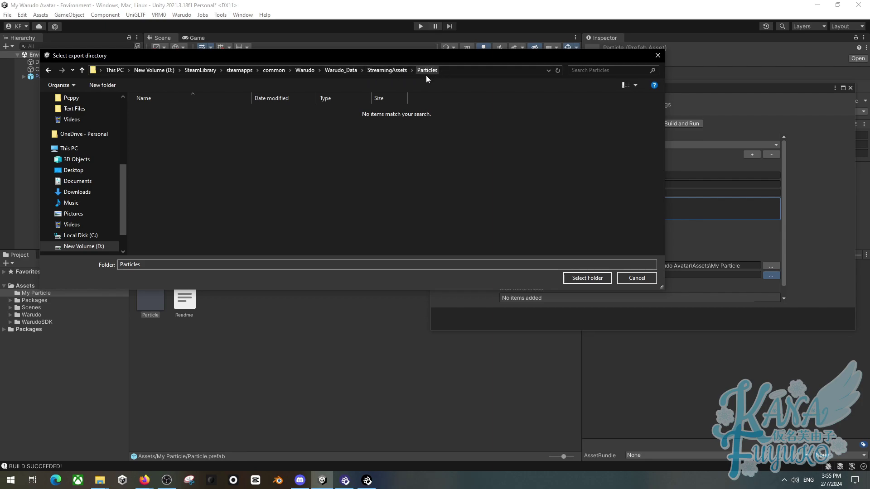
left_click(587, 278)
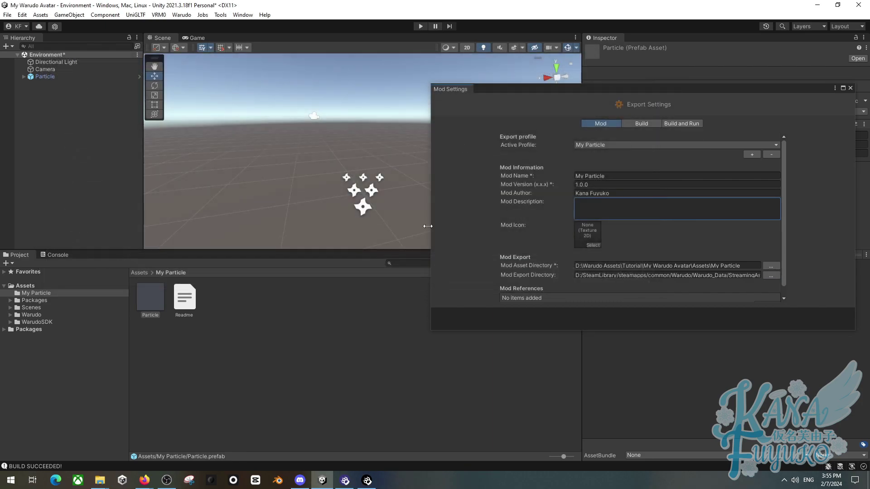
left_click(366, 480)
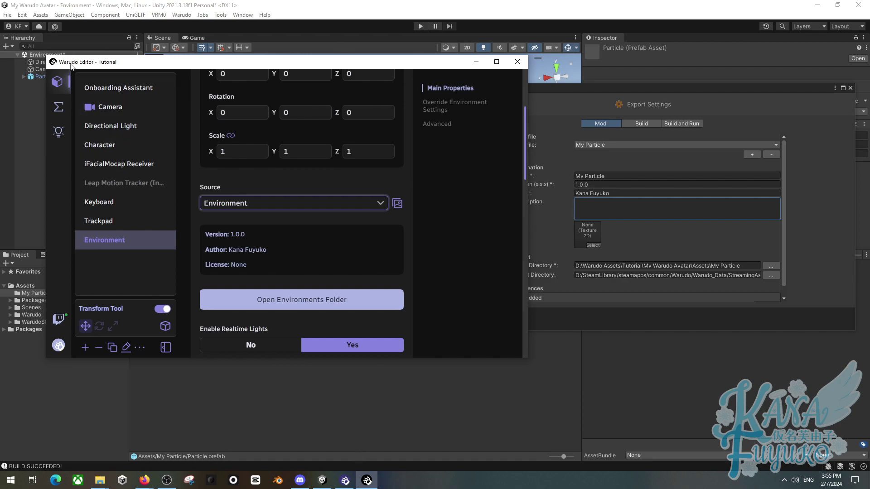
left_click(58, 347)
left_click(83, 209)
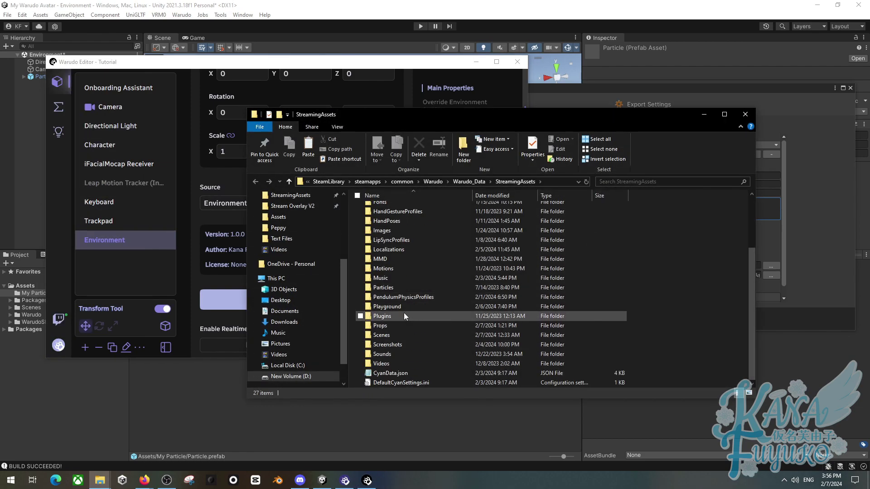
double_click(398, 289)
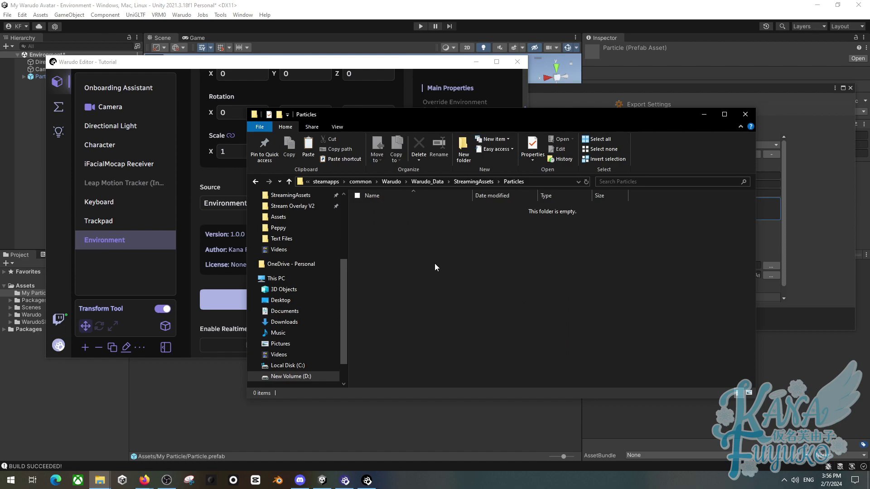
left_click(432, 12)
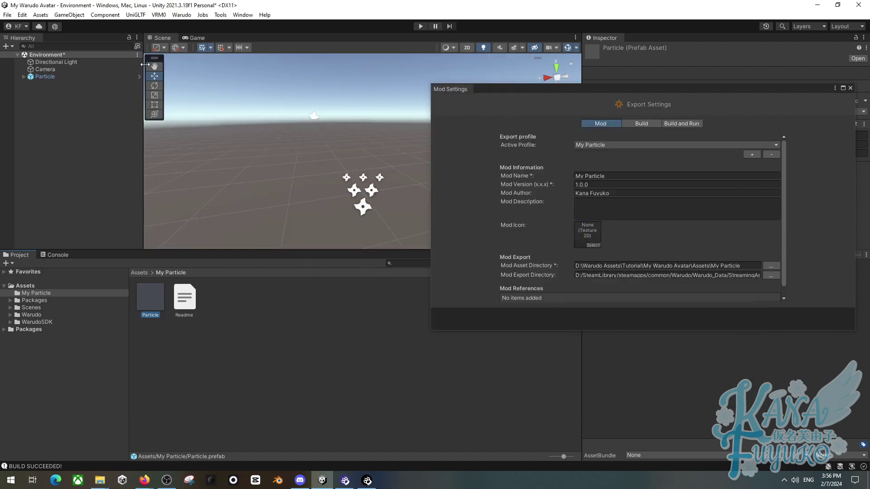
Run Warudo > Build Mod, saving the modified scene when prompted
left_click(181, 15)
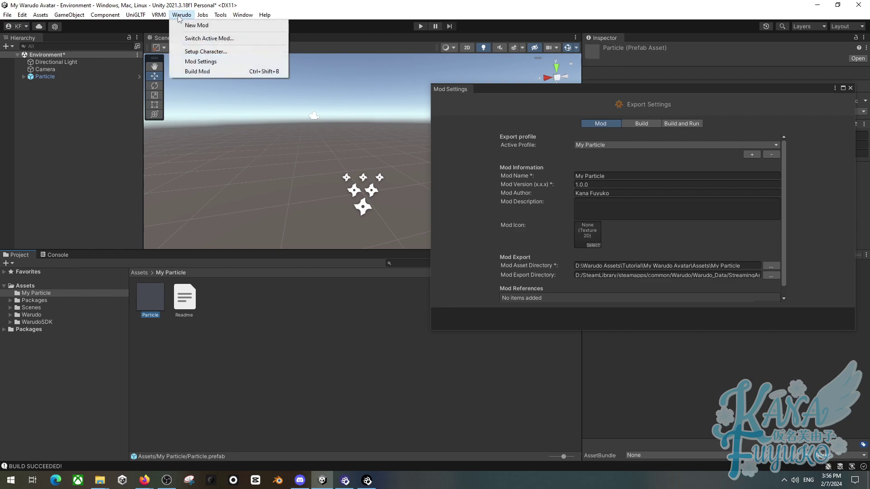
left_click(188, 73)
left_click(423, 257)
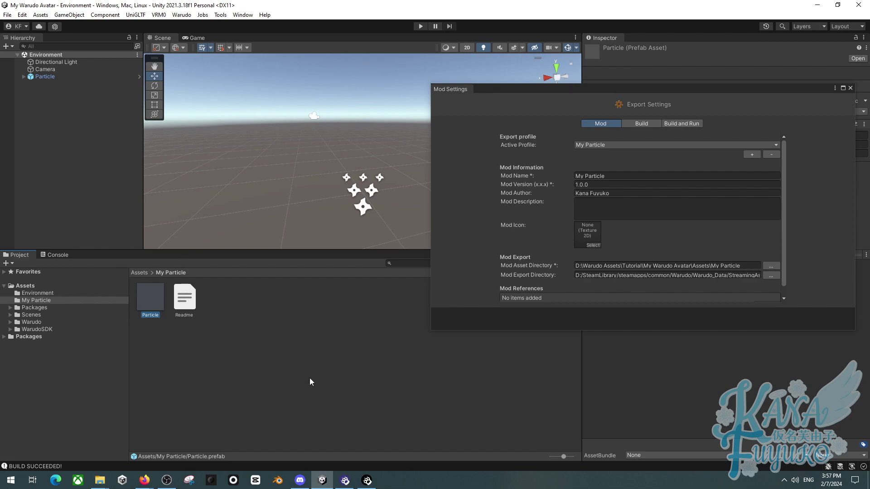
In Warudo's blueprints, search 'throw' and add a Throw Prop At Character node
left_click(366, 480)
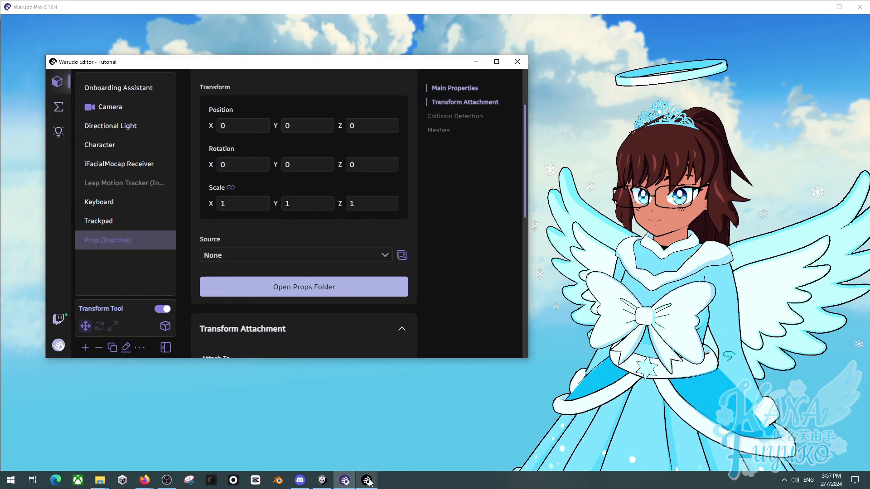
left_click(58, 108)
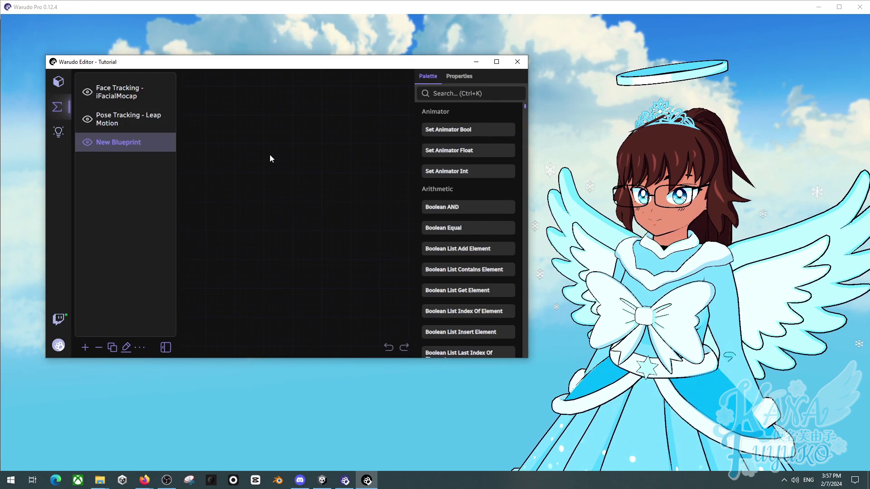
left_click(453, 93)
type("th")
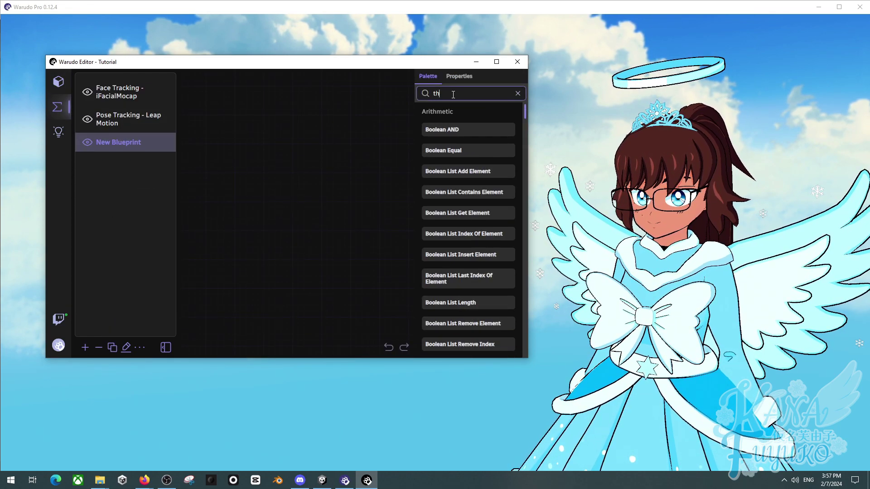
type("row")
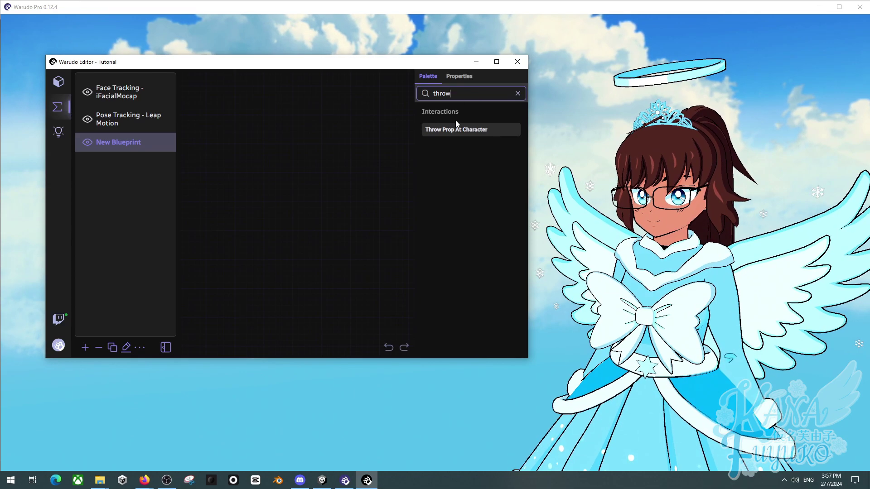
left_click_drag(456, 126, 320, 100)
Set the node's target to Character and its Prop Source to Chick
scroll(262, 213, "up", 2)
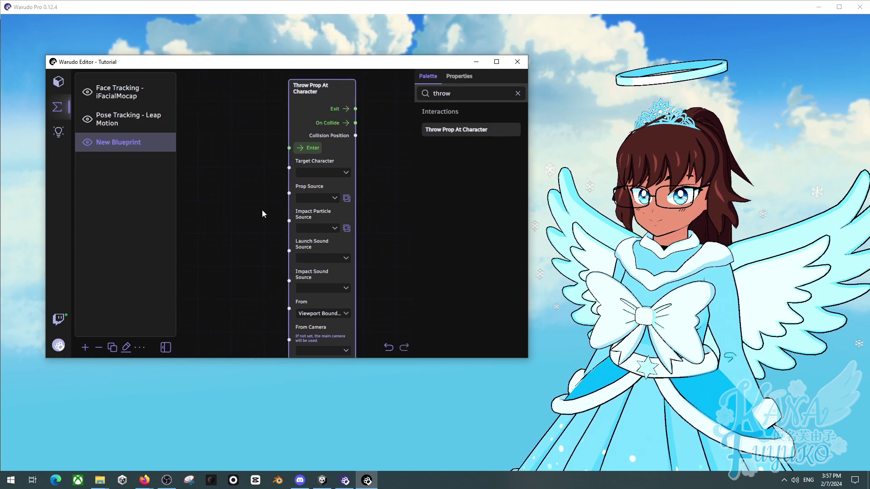
left_click(308, 181)
left_click(299, 202)
left_click(299, 204)
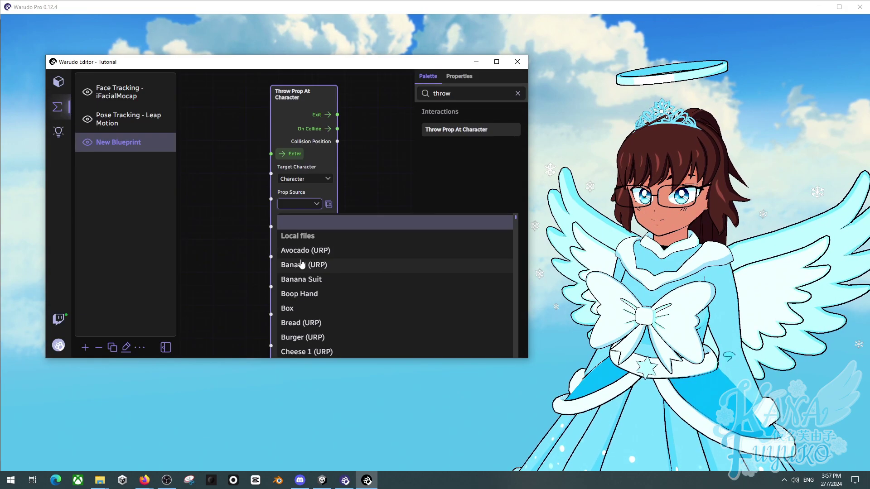
scroll(325, 267, "down", 20)
left_click(328, 205)
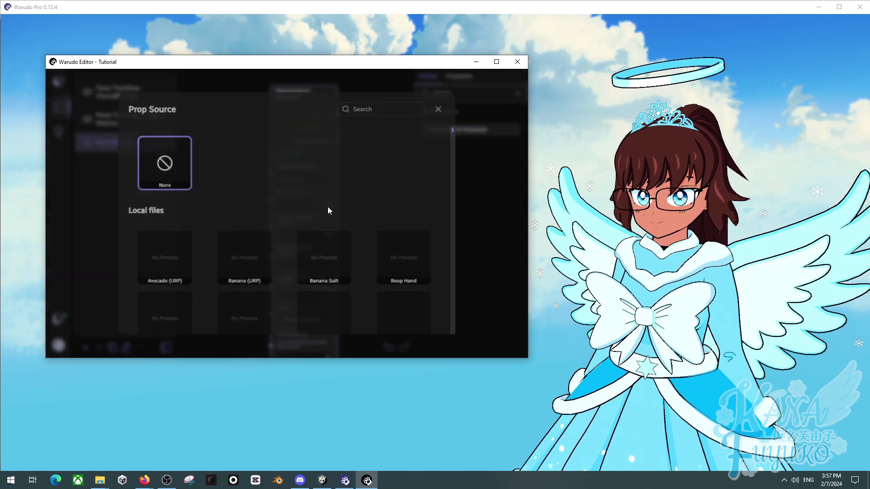
scroll(328, 208, "down", 20)
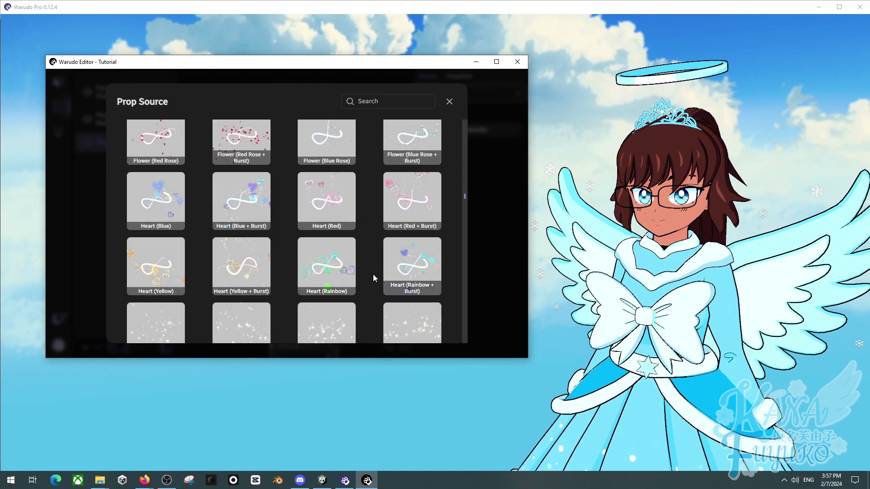
scroll(358, 258, "down", 8)
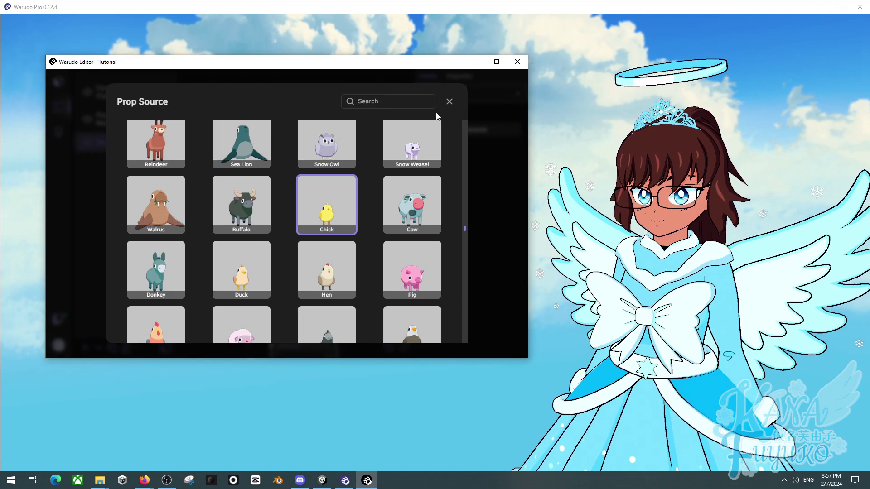
left_click(449, 101)
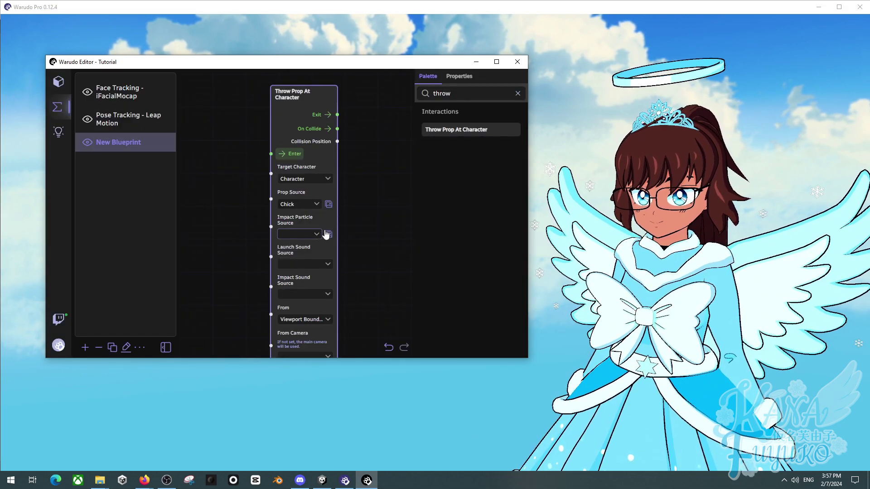
Choose My Particle as the node's Impact Particle Source
left_click(328, 234)
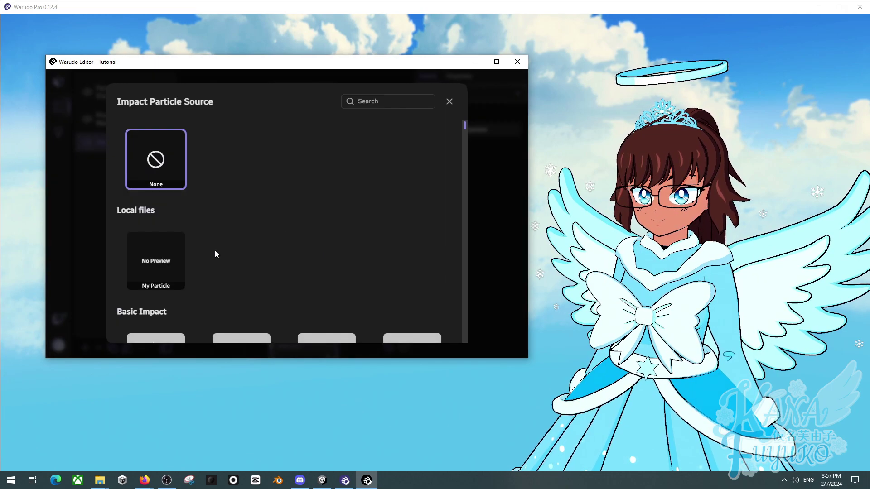
left_click(161, 265)
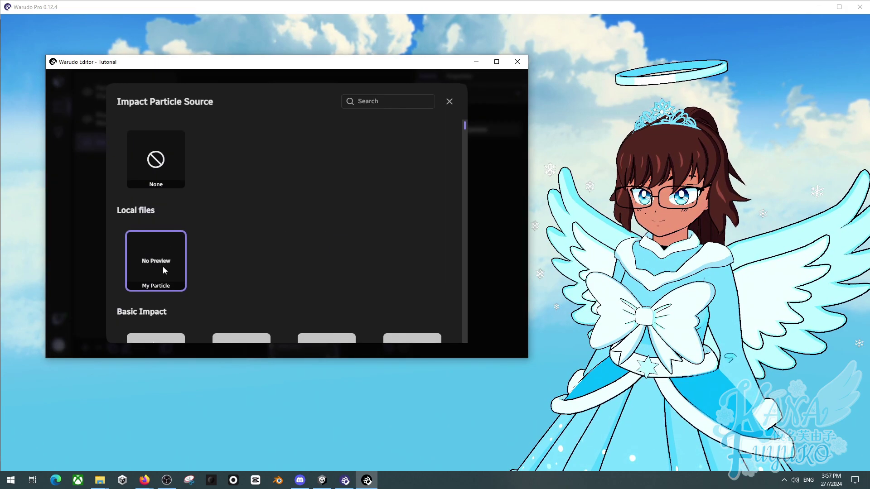
left_click(449, 102)
left_click(626, 222)
Orbit and zoom Warudo's camera around the avatar, then return to the Unity editor
scroll(621, 224, "down", 5)
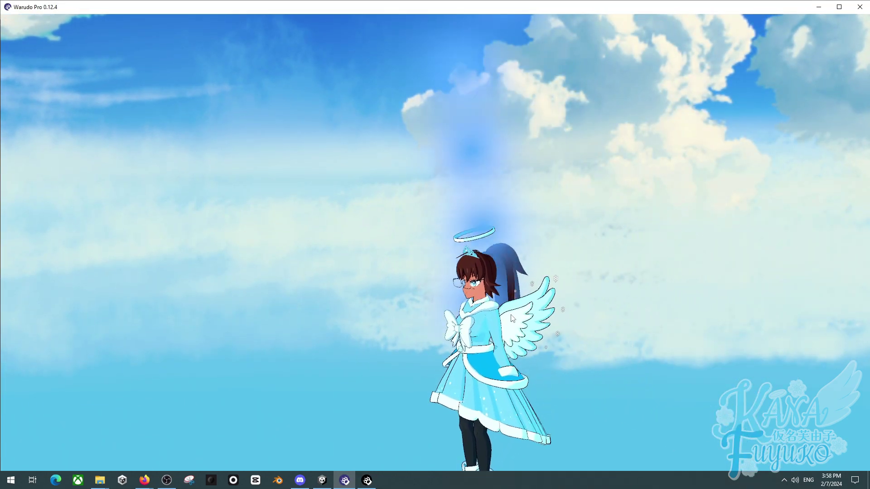
right_click_drag(512, 319, 542, 309)
scroll(543, 309, "up", 5)
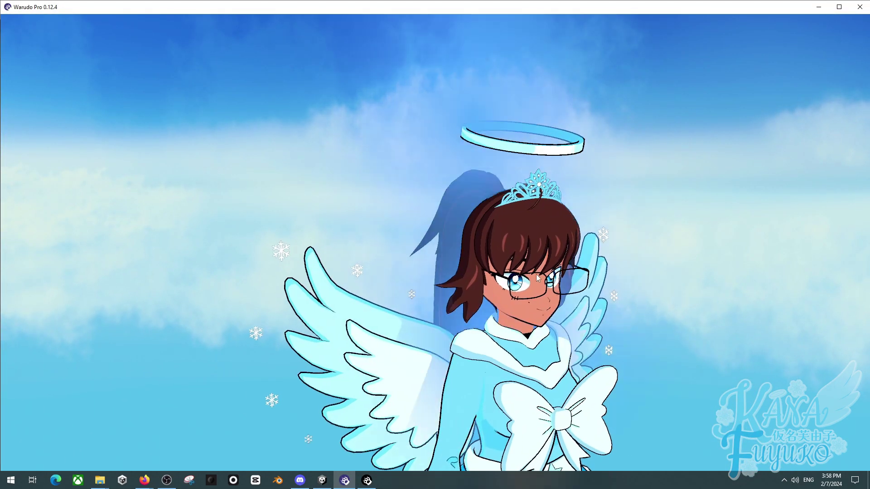
right_click_drag(543, 277, 471, 281)
scroll(518, 244, "up", 5)
scroll(509, 249, "down", 3)
scroll(500, 255, "down", 5)
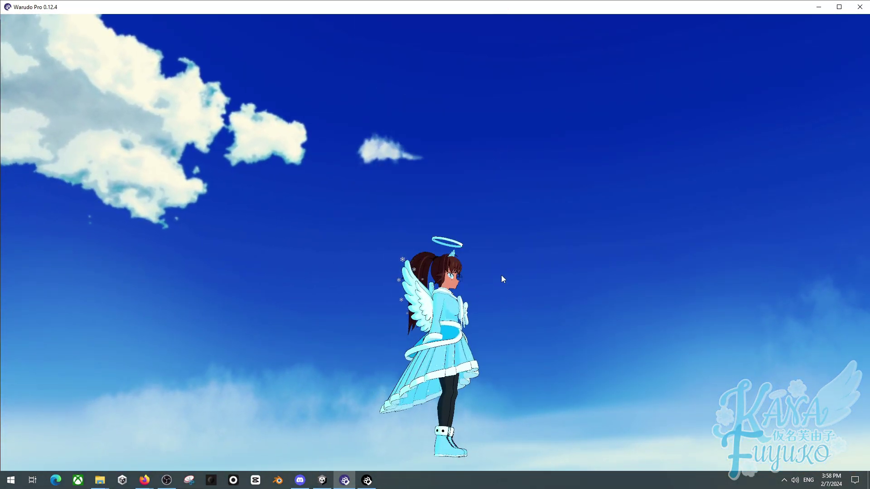
scroll(510, 265, "up", 5)
scroll(469, 267, "up", 5)
scroll(316, 254, "down", 5)
scroll(299, 249, "up", 2)
right_click_drag(315, 254, 591, 224)
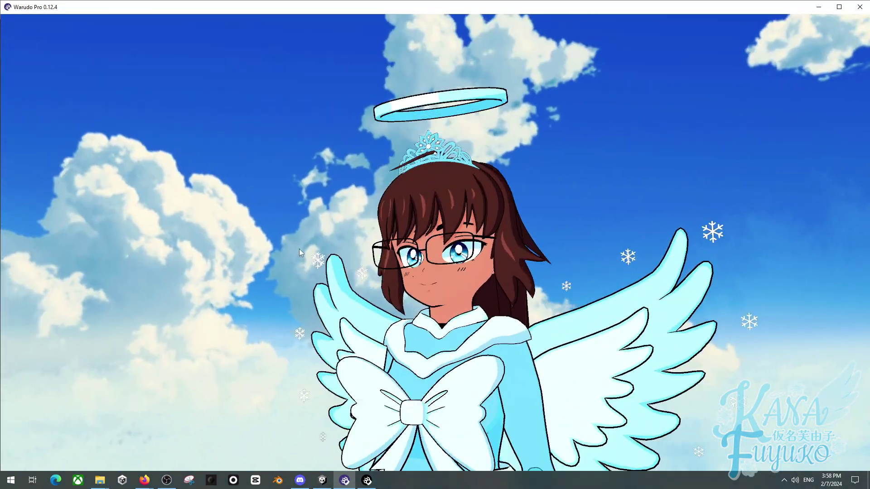
scroll(327, 245, "up", 3)
scroll(326, 245, "down", 2)
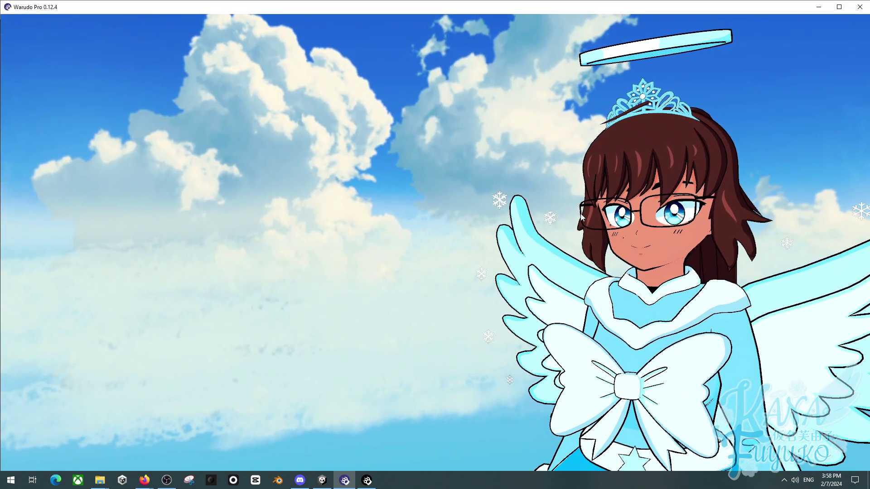
right_click_drag(415, 258, 417, 260)
scroll(418, 257, "up", 3)
left_click(367, 479)
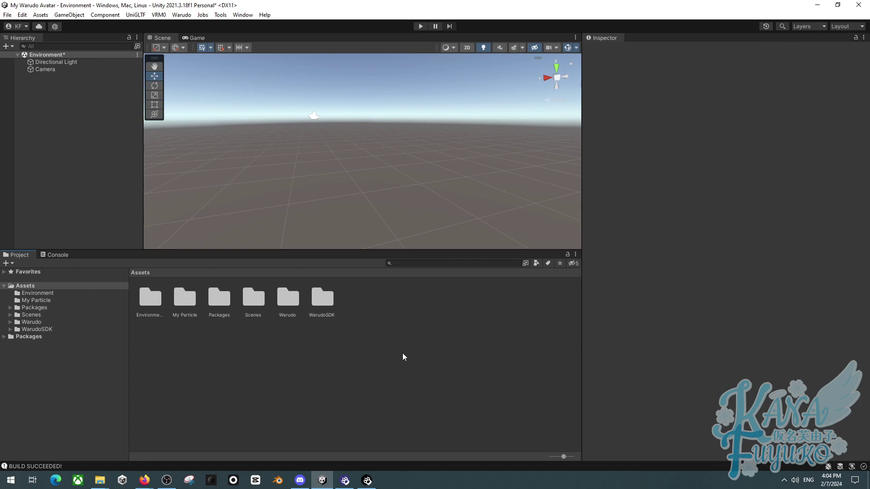
Create a second Warudo mod named 'Particle Prop' via Warudo > New Mod
left_click(181, 15)
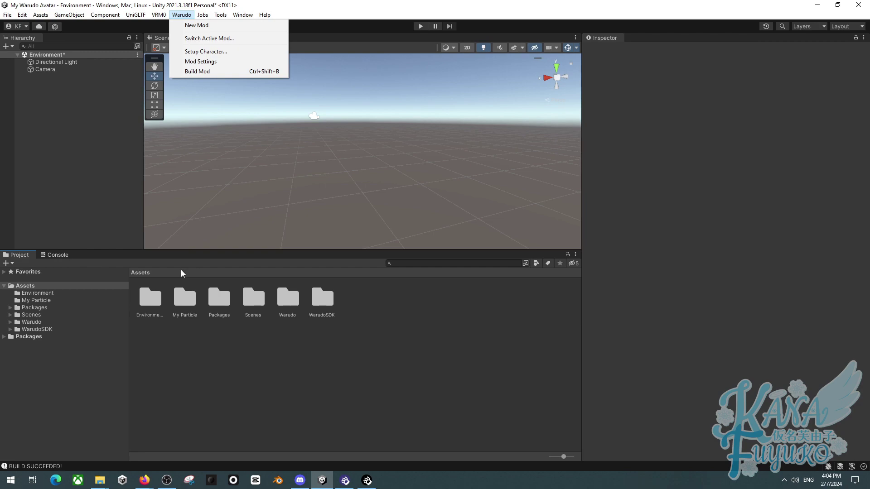
left_click(199, 26)
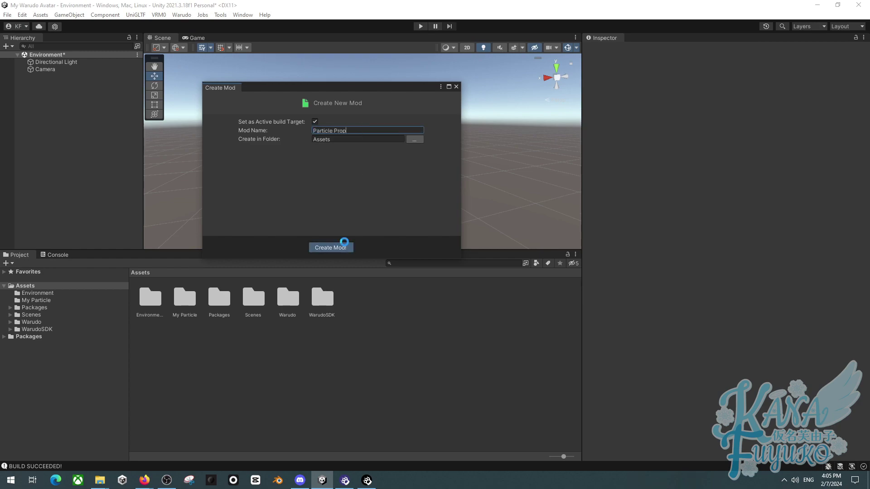
left_click(342, 247)
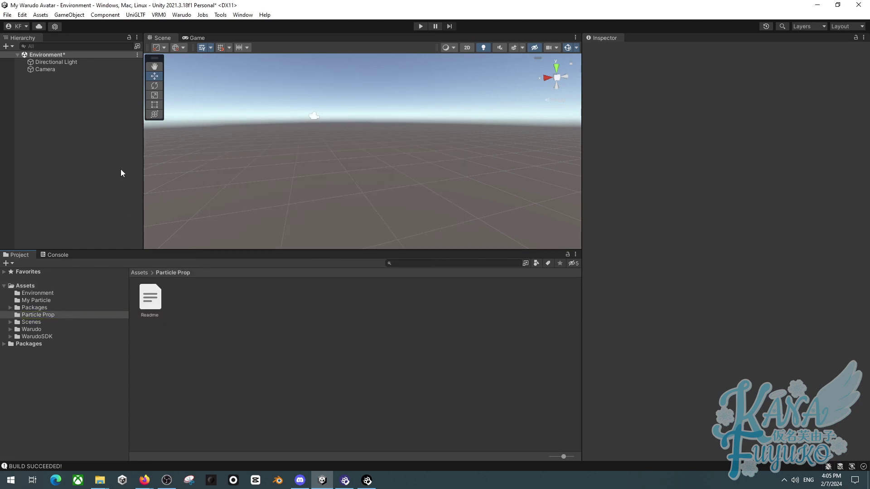
Create an empty object named Prop and set its position to 0, 0
right_click(55, 131)
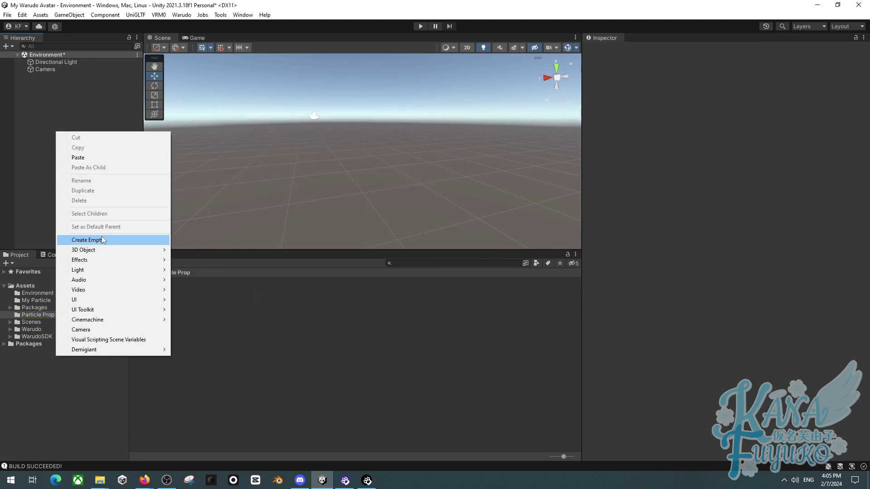
left_click(86, 239)
type("Prop")
key("Return")
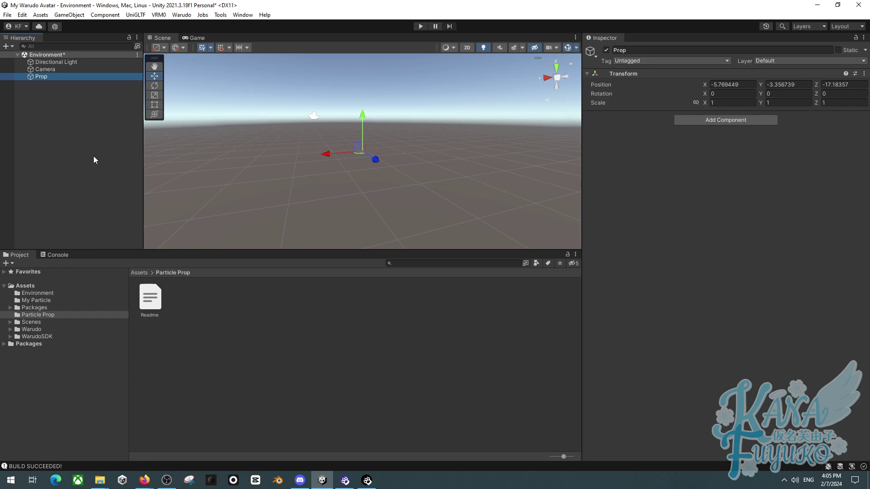
left_click(749, 84)
type("0")
key("Tab")
type("0")
key("Tab")
type("0")
Add an Effects > Particle System and zero its X and Y position
right_click(50, 143)
mouse_move(110, 267)
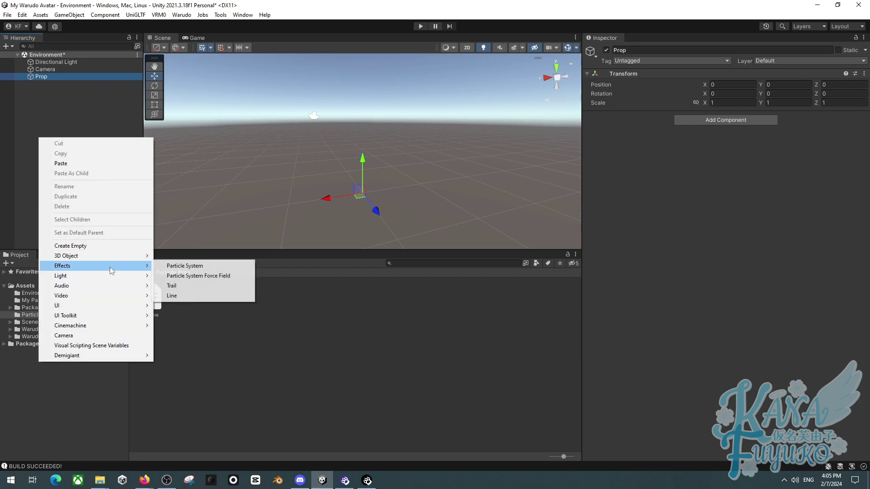
left_click(183, 266)
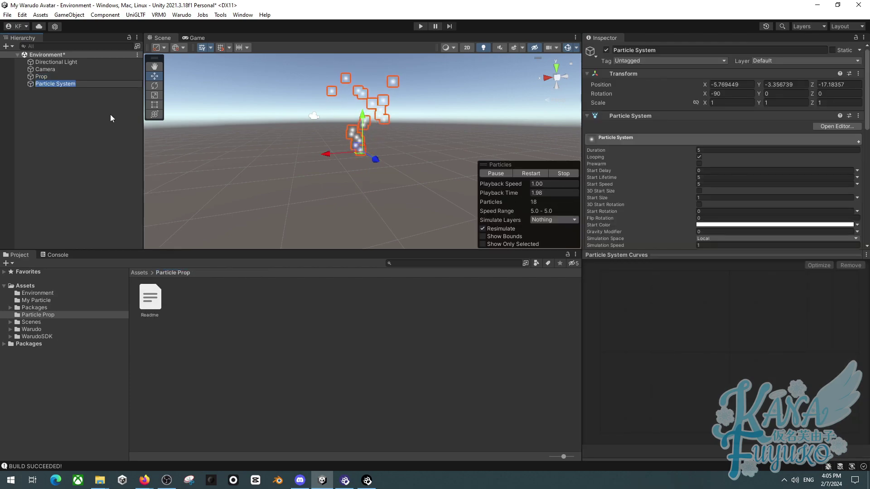
left_click(108, 113)
left_click(117, 86)
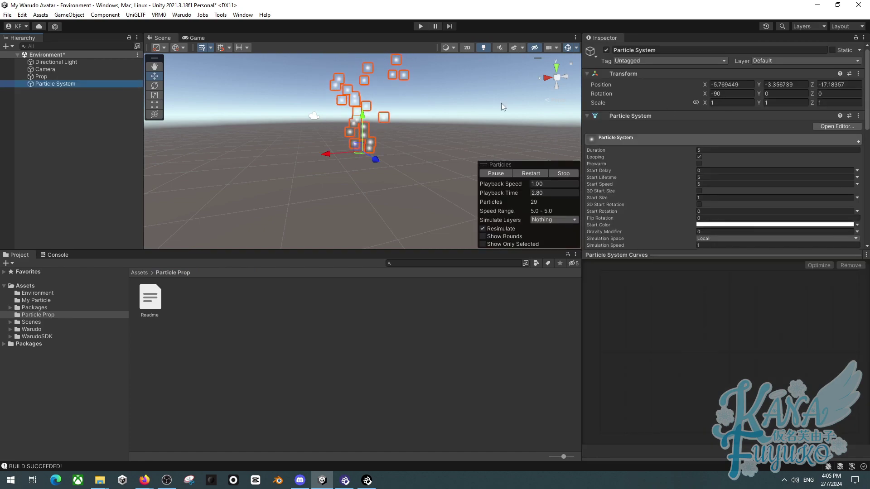
left_click(734, 85)
type("0")
key("Tab")
type("0")
key("Tab")
type("0")
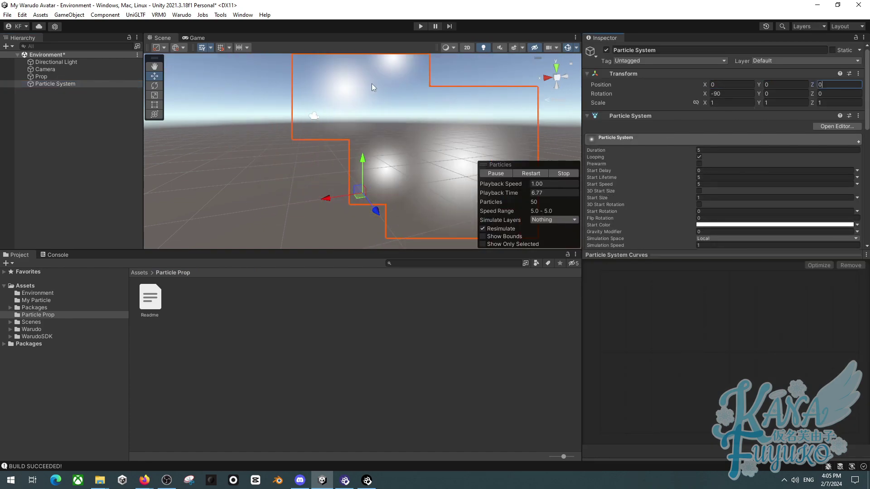
Parent the Particle System to Prop and save Prop as a prefab in Particle Prop
mouse_move(57, 84)
left_mouse_down()
mouse_move(51, 79)
mouse_move(71, 83)
mouse_move(47, 77)
left_mouse_up()
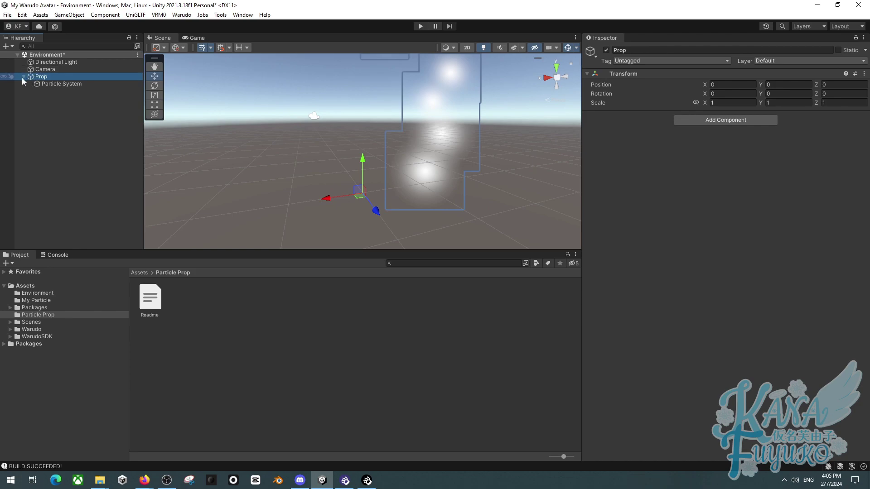
left_click(23, 77)
left_click_drag(39, 77, 213, 320)
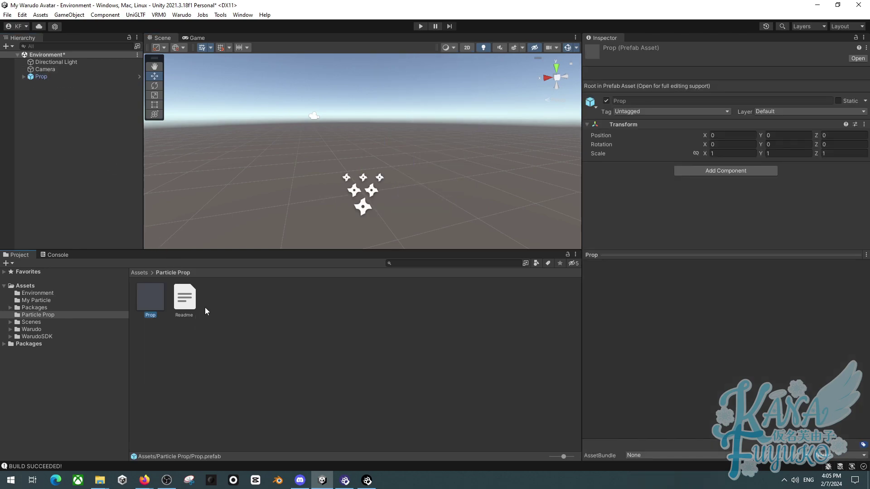
Open the mod export settings and browse to Warudo's StreamingAssets/Props folder
left_click(184, 15)
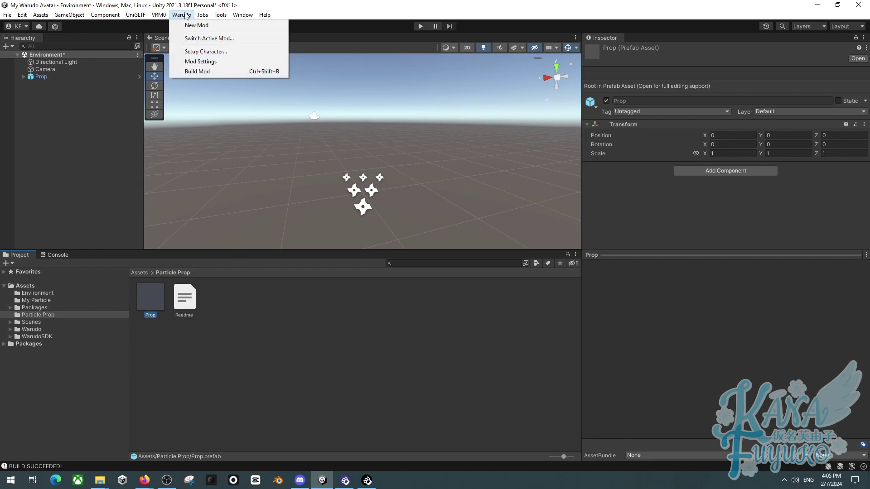
left_click(195, 60)
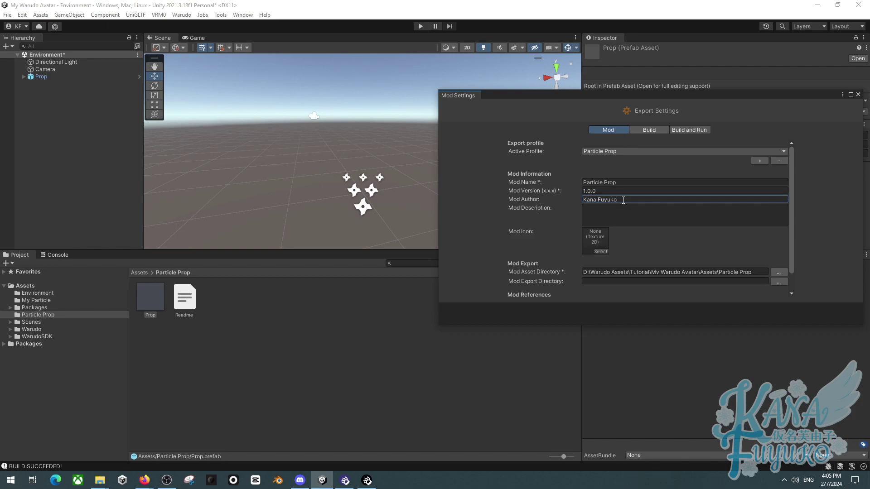
left_click(778, 282)
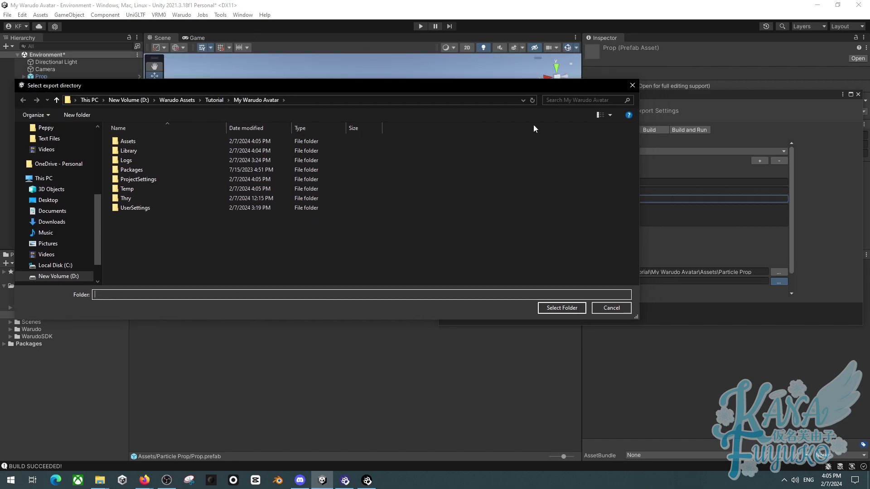
scroll(81, 178, "up", 3)
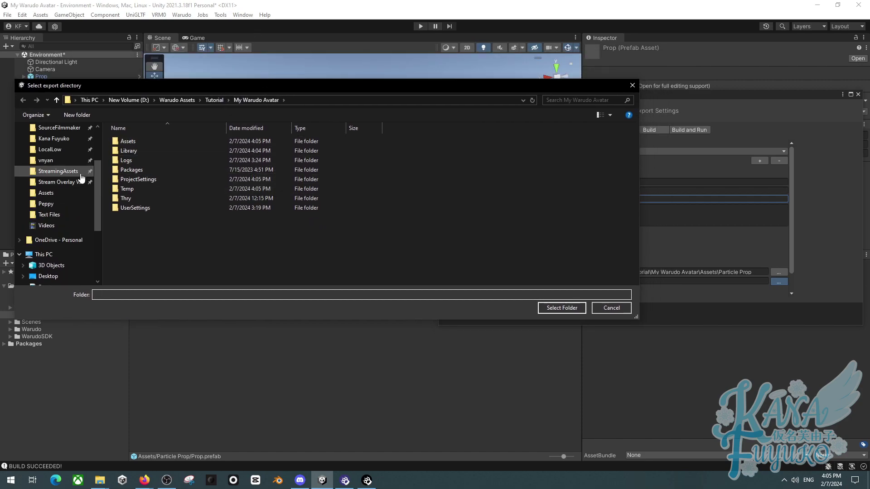
left_click(80, 174)
scroll(182, 245, "down", 3)
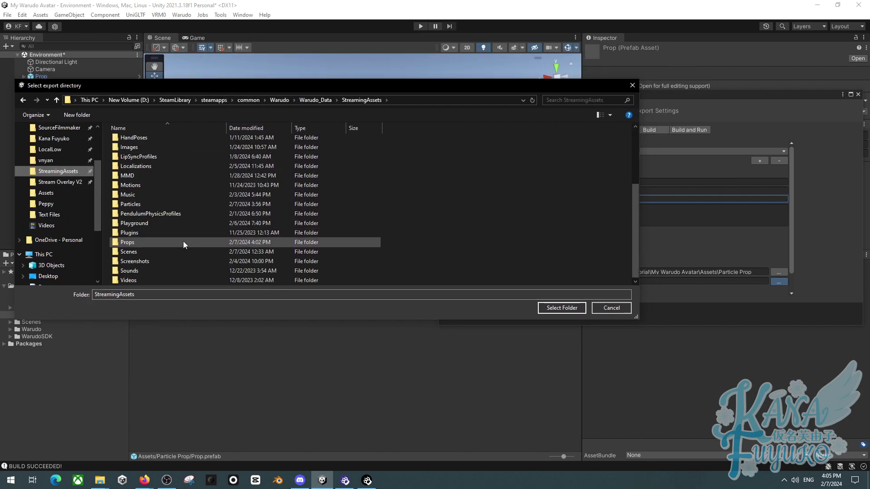
double_click(130, 243)
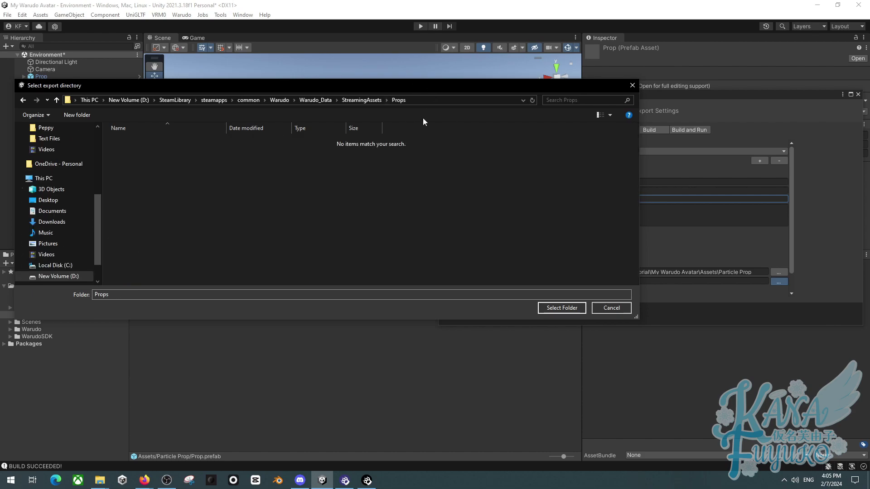
Set the Props folder as the mod's export directory after briefly switching to Warudo
left_click(368, 477)
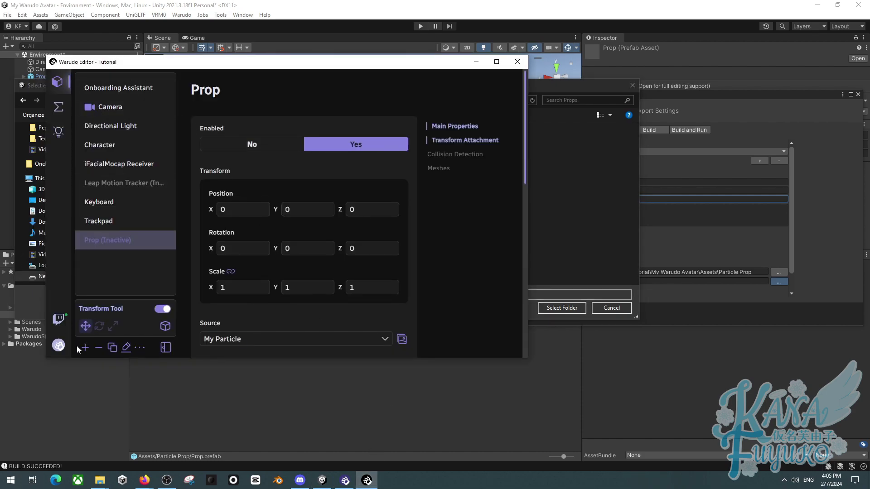
left_click(58, 345)
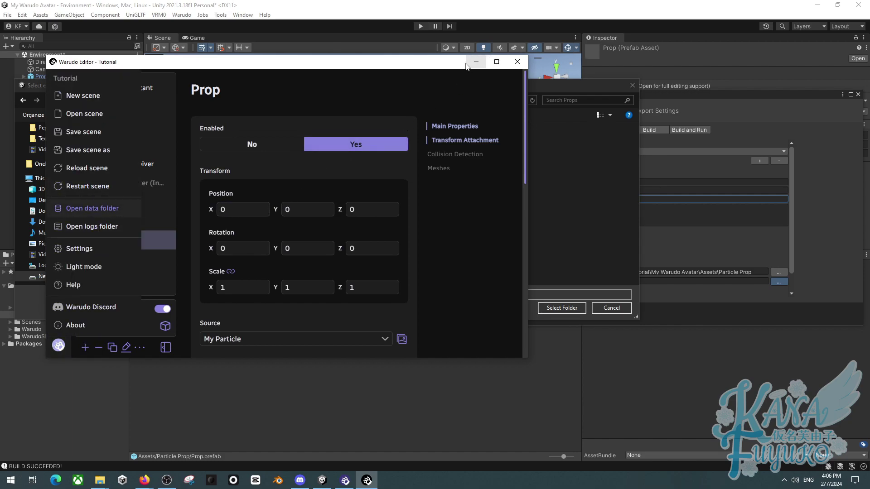
left_click(476, 62)
left_click(475, 61)
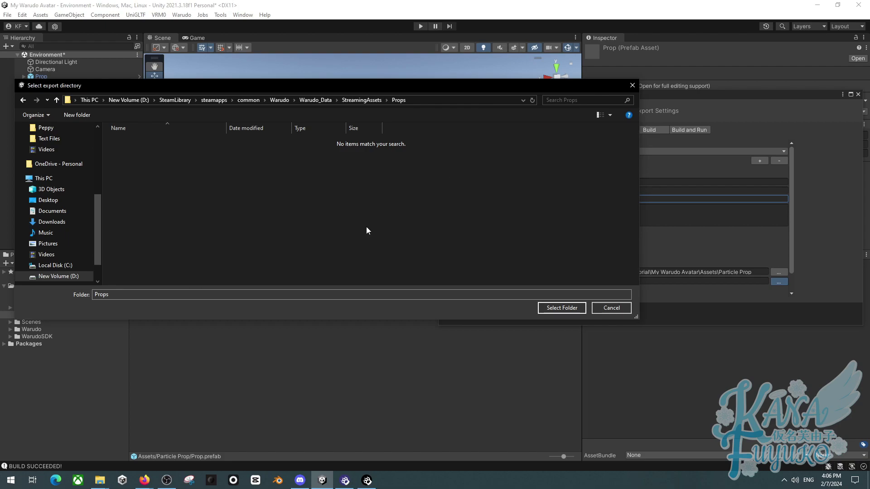
left_click(561, 308)
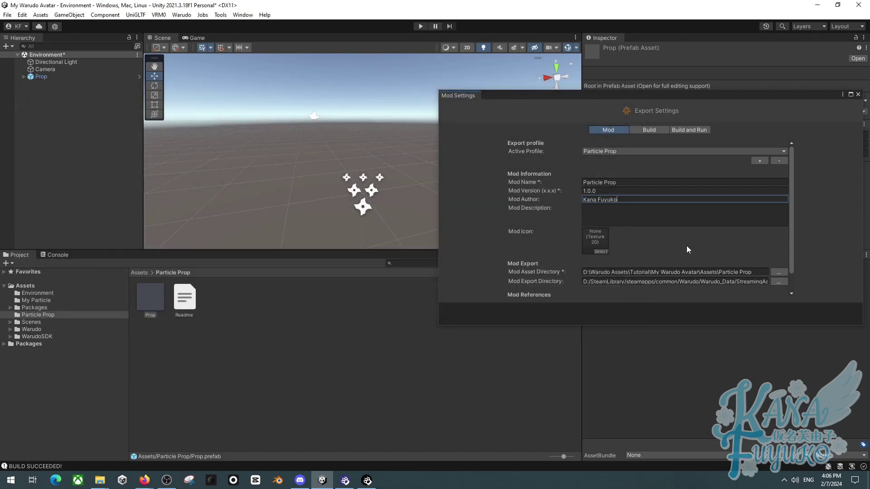
Build the Particle Prop mod via Warudo > Build Mod, saving the scene, then close Props
left_click(178, 15)
left_click(192, 71)
left_click(423, 259)
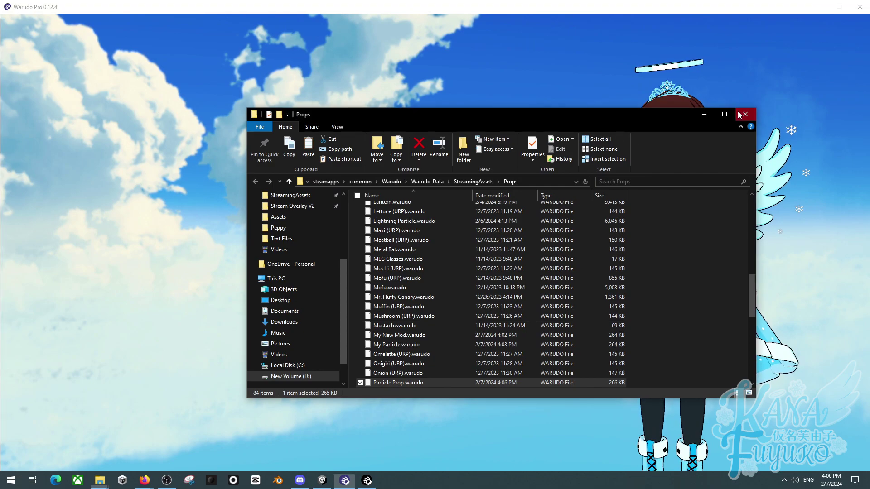
left_click(745, 114)
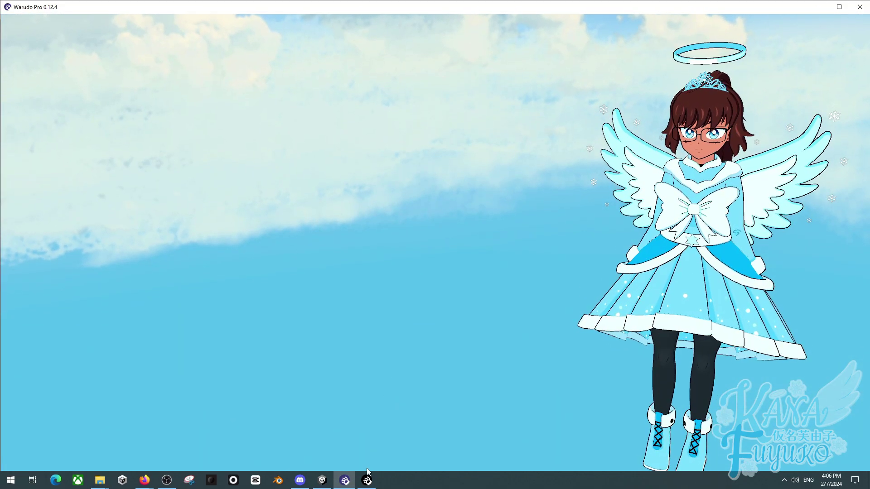
In Warudo, remove the old Prop asset and add a new Prop asset
left_click(367, 479)
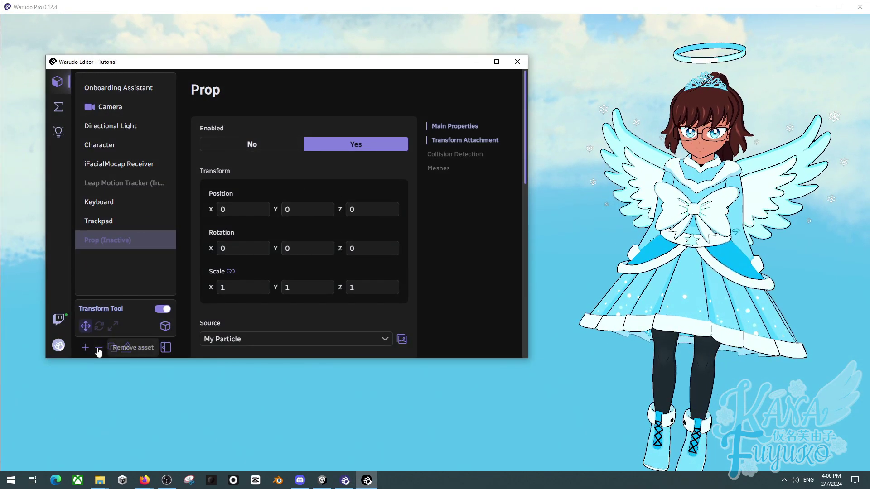
left_click(98, 348)
left_click(252, 323)
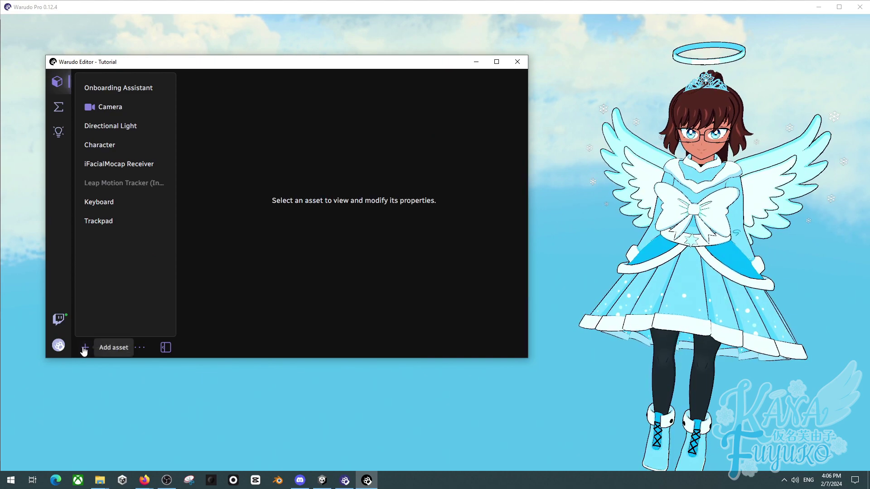
left_click(85, 350)
left_click(219, 245)
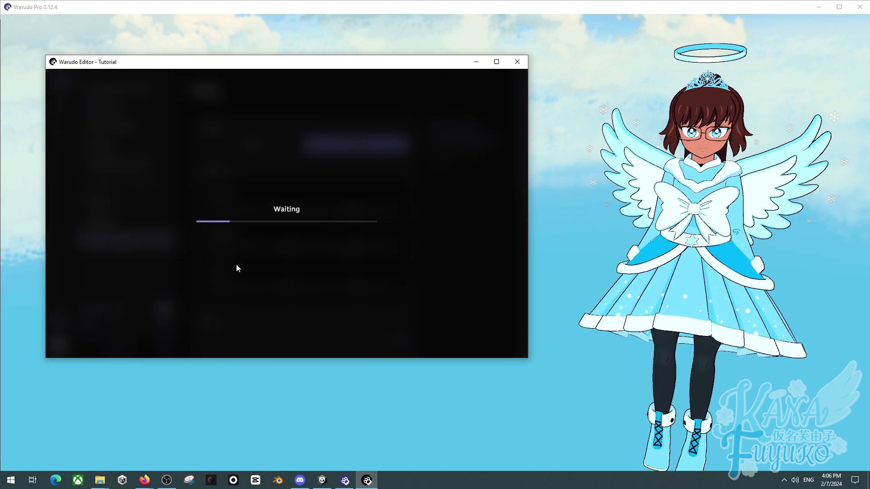
Set the new Prop's source to Particle Prop by searching 'partic' in the Preview Gallery
scroll(361, 267, "down", 3)
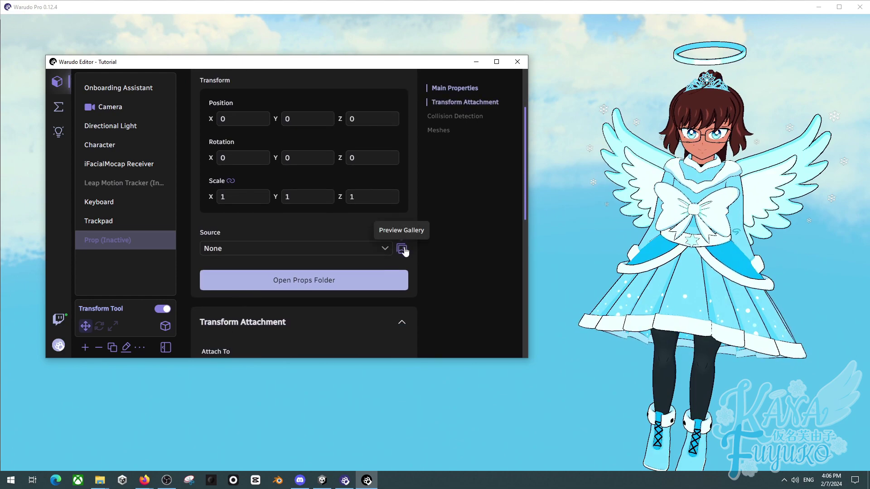
left_click(401, 248)
left_click(392, 100)
type("partic")
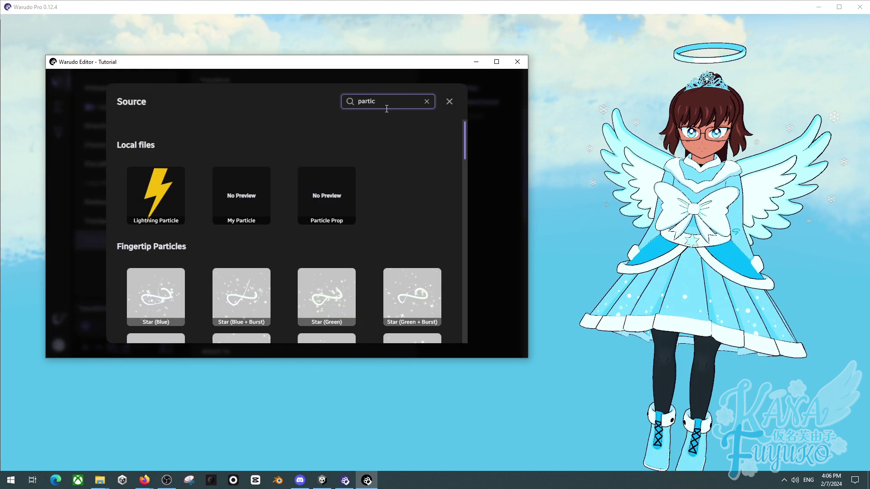
left_click(326, 185)
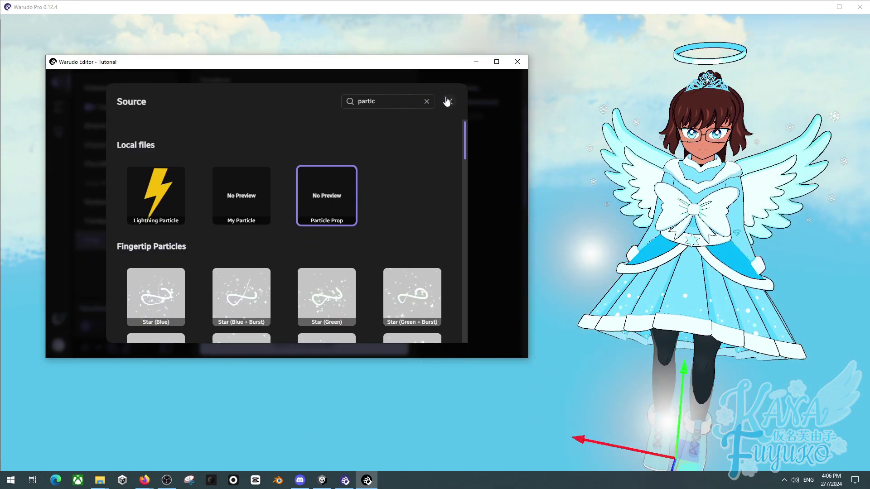
left_click(448, 102)
left_click(476, 62)
Raise the particle prop along the Y axis from the avatar's feet to her head
right_click_drag(610, 279, 458, 263)
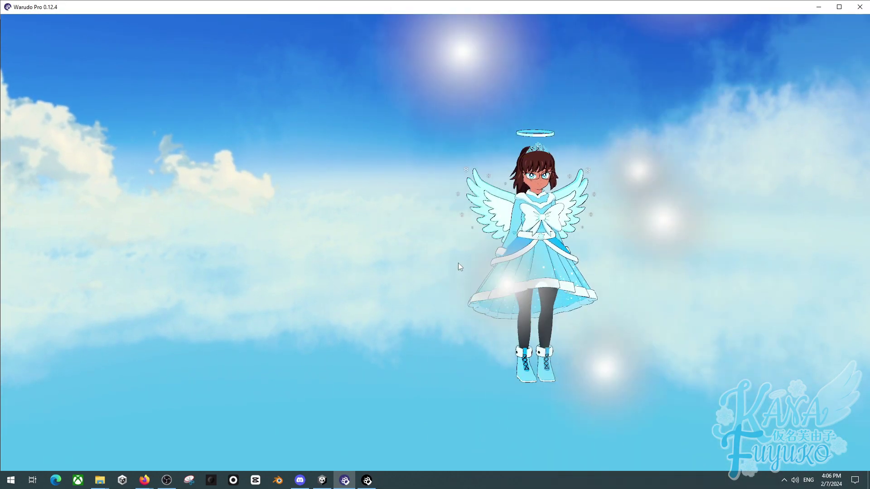
left_click_drag(493, 292, 510, 77)
right_click_drag(511, 77, 483, 260)
scroll(539, 225, "up", 5)
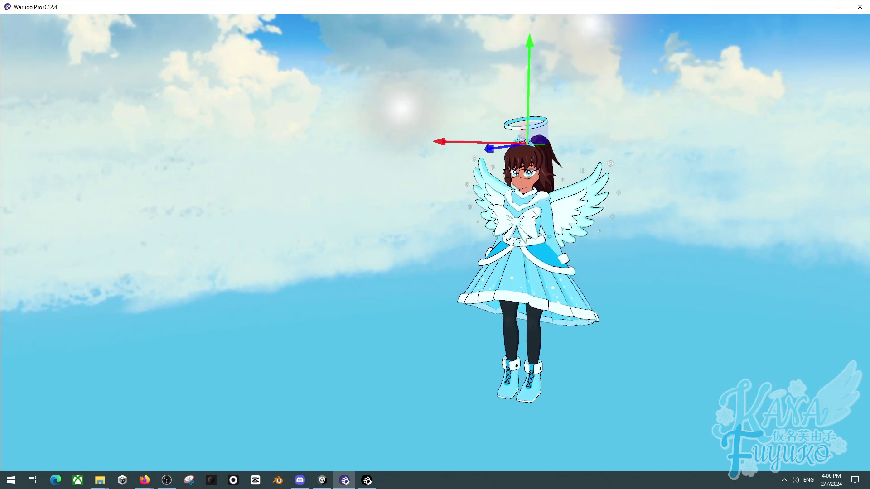
Orbit and zoom the view to check the orbs around the avatar's halo and tiara
key("e")
scroll(512, 125, "down", 2)
left_click_drag(716, 238, 565, 255)
scroll(594, 245, "up", 3)
scroll(539, 305, "up", 5)
scroll(566, 255, "up", 5)
scroll(566, 255, "down", 3)
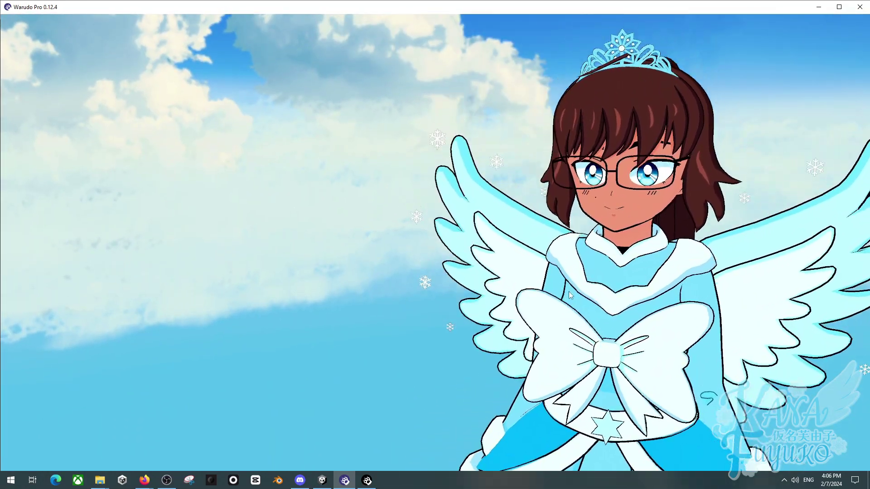
mouse_move(569, 291)
left_mouse_down()
mouse_move(583, 301)
mouse_move(585, 290)
left_mouse_up()
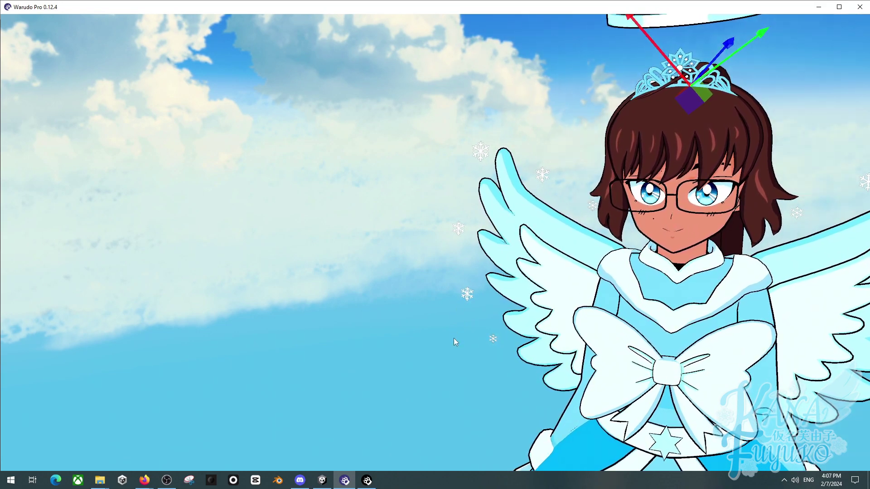
scroll(347, 316, "down", 5)
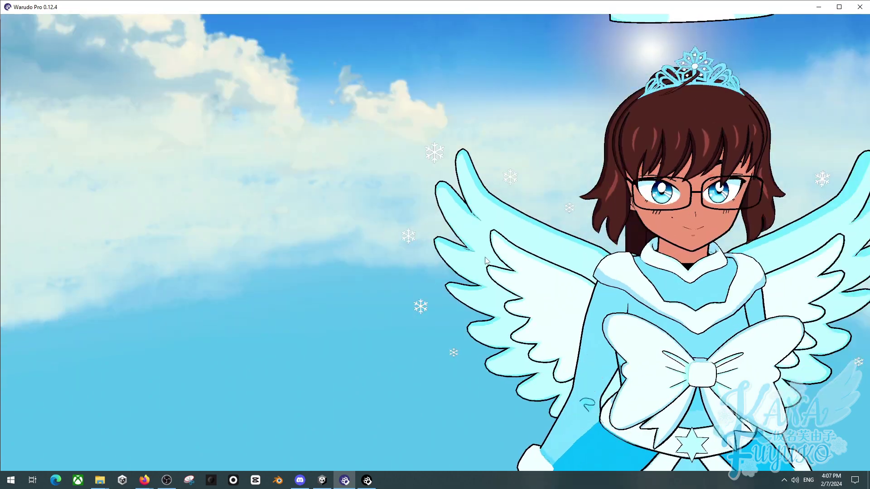
scroll(521, 299, "down", 3)
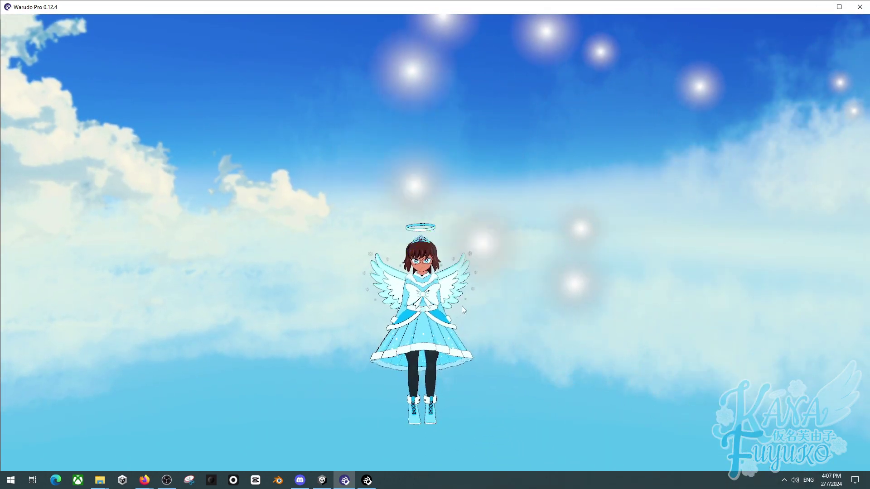
right_click_drag(461, 305, 634, 232)
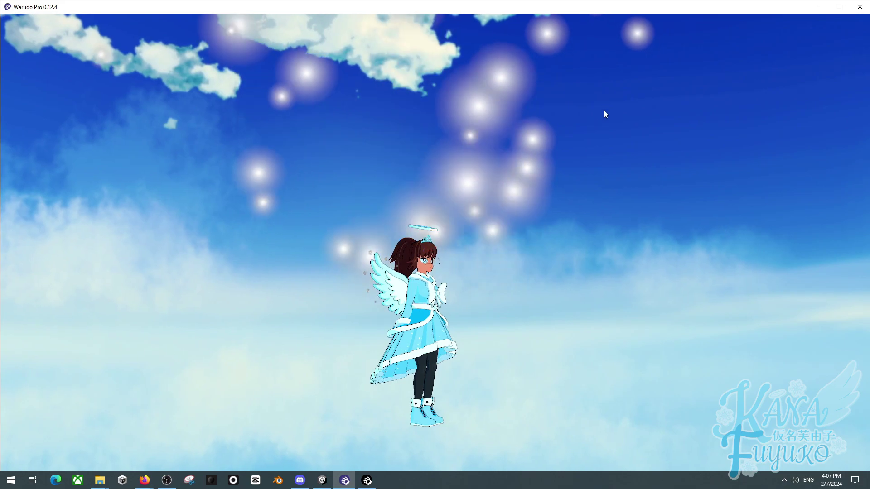
middle_click_drag(633, 232, 583, 181)
scroll(583, 181, "up", 5)
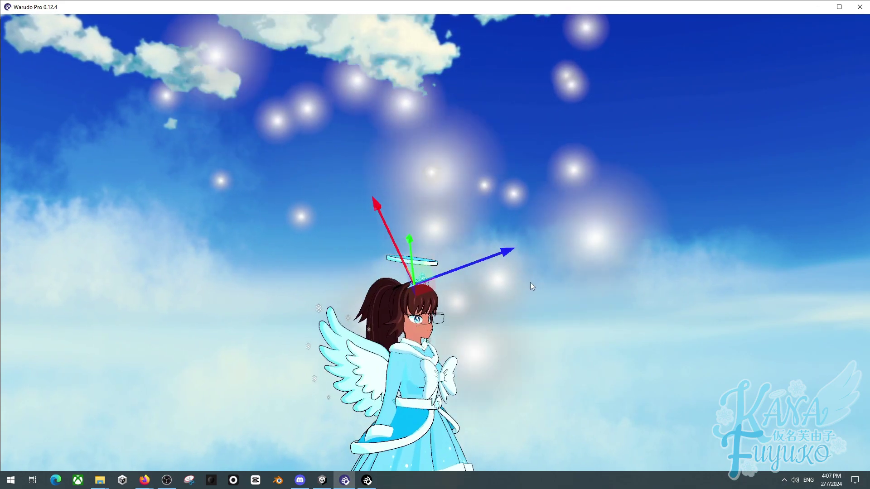
scroll(504, 229, "up", 10)
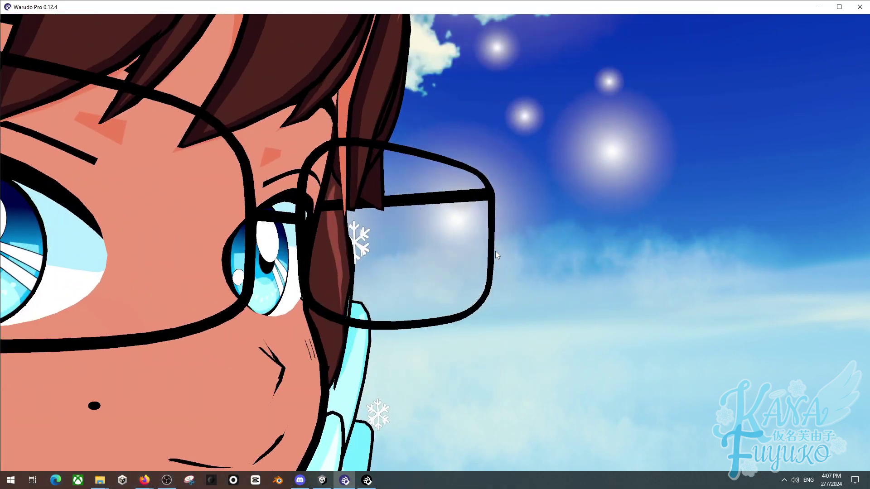
scroll(496, 251, "down", 8)
scroll(504, 252, "up", 10)
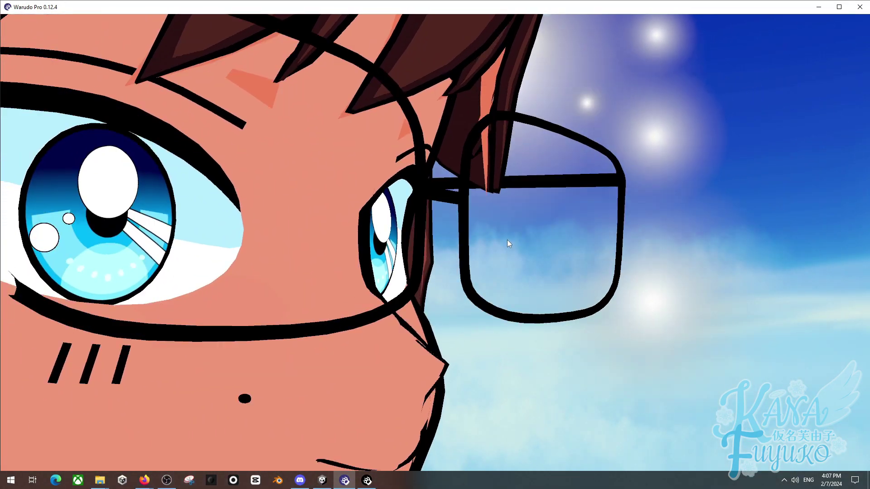
scroll(507, 240, "down", 6)
left_click_drag(493, 244, 545, 203)
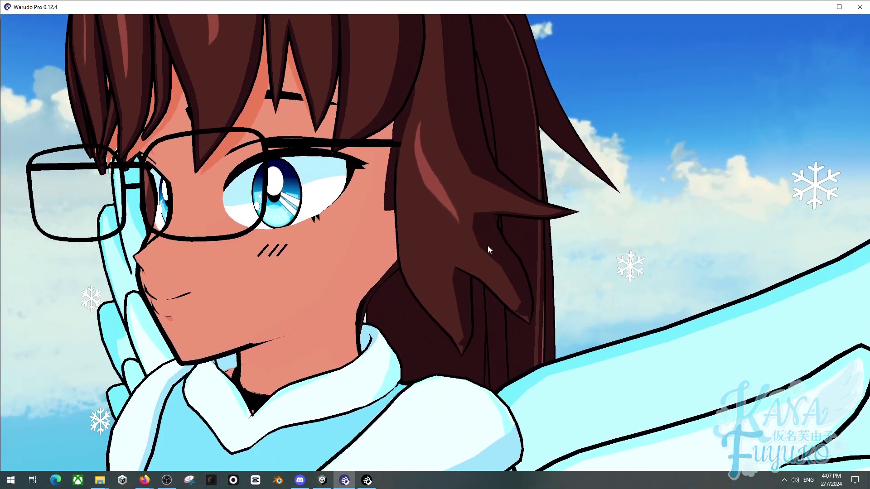
scroll(489, 246, "down", 2)
scroll(488, 242, "down", 6)
scroll(521, 213, "up", 6)
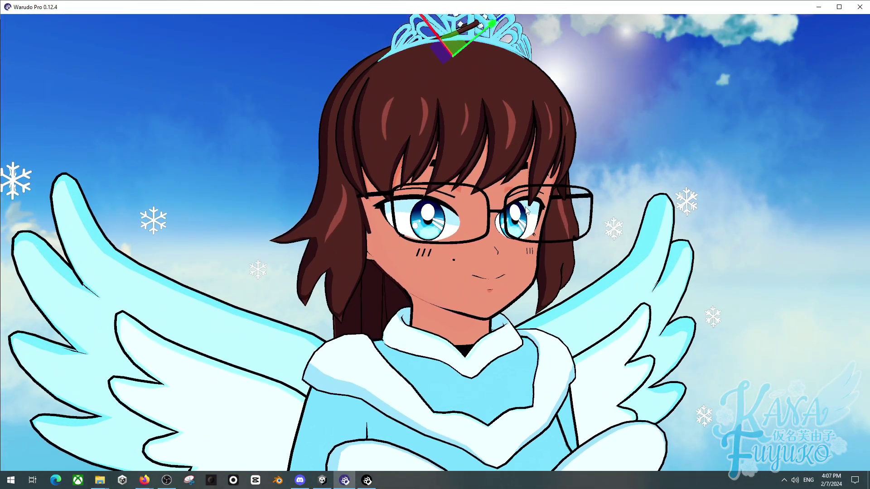
scroll(545, 203, "up", 3)
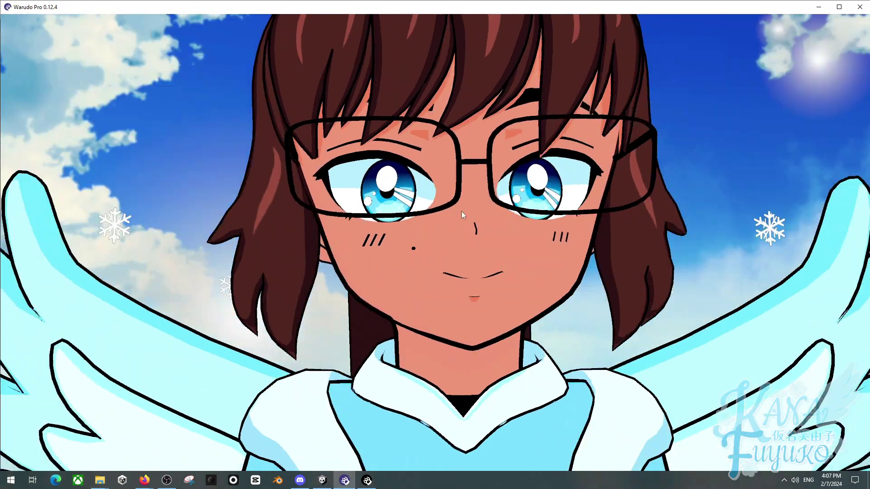
left_click_drag(461, 211, 459, 210)
scroll(459, 210, "down", 8)
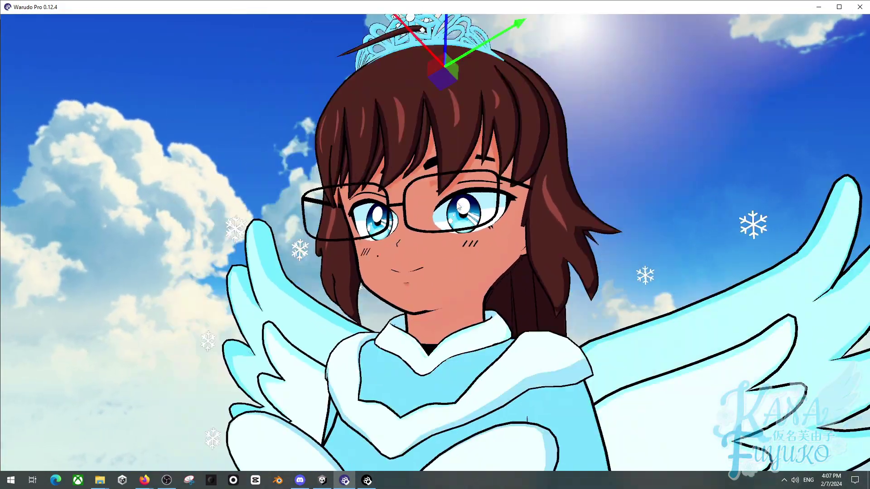
scroll(478, 199, "down", 5)
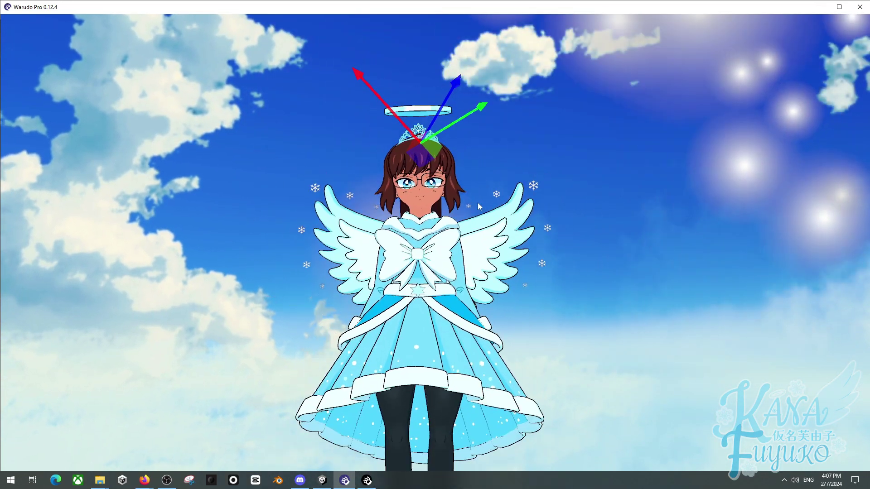
scroll(479, 202, "down", 3)
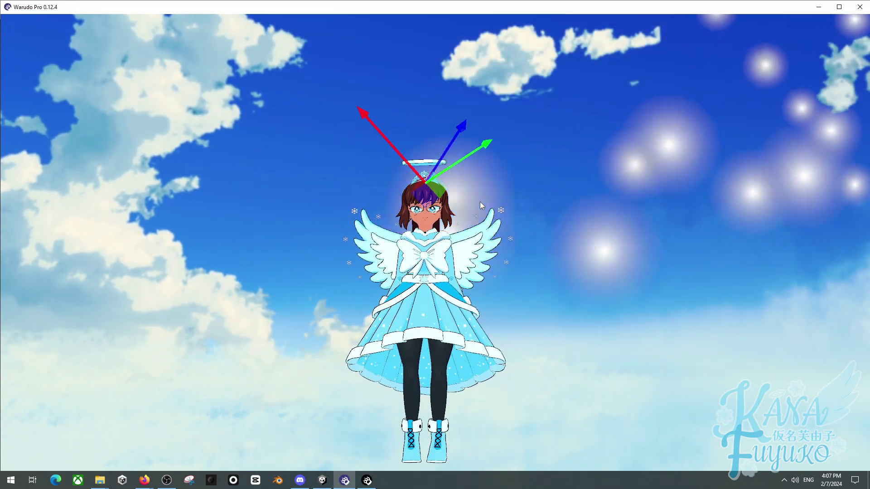